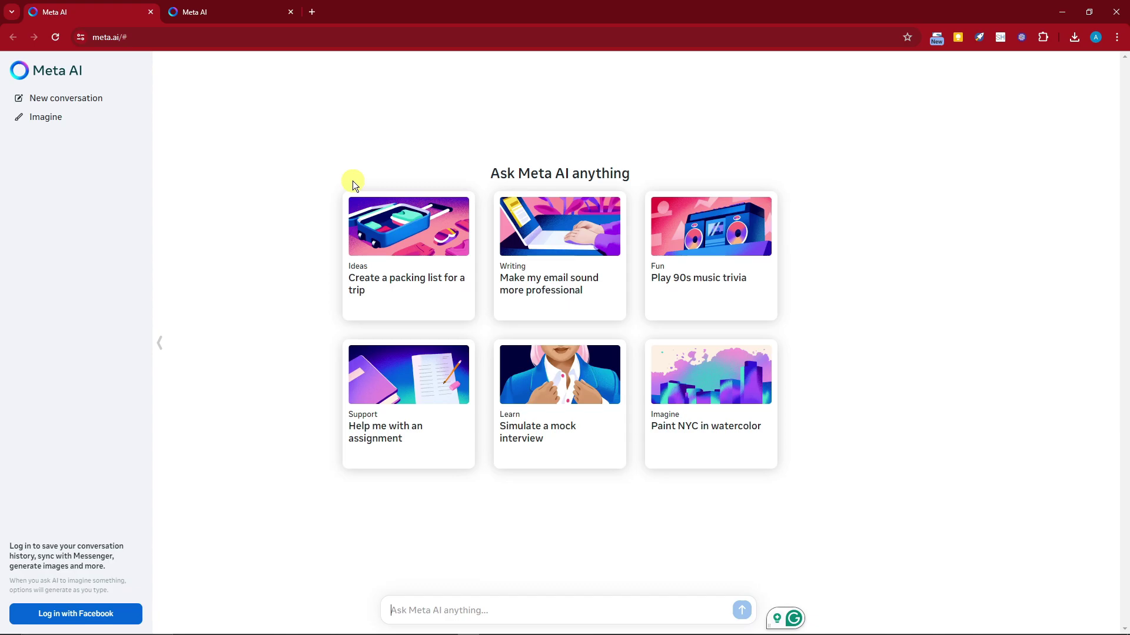
Check that NordVPN is connected to United States #5091, then minimize its window
click(411, 624)
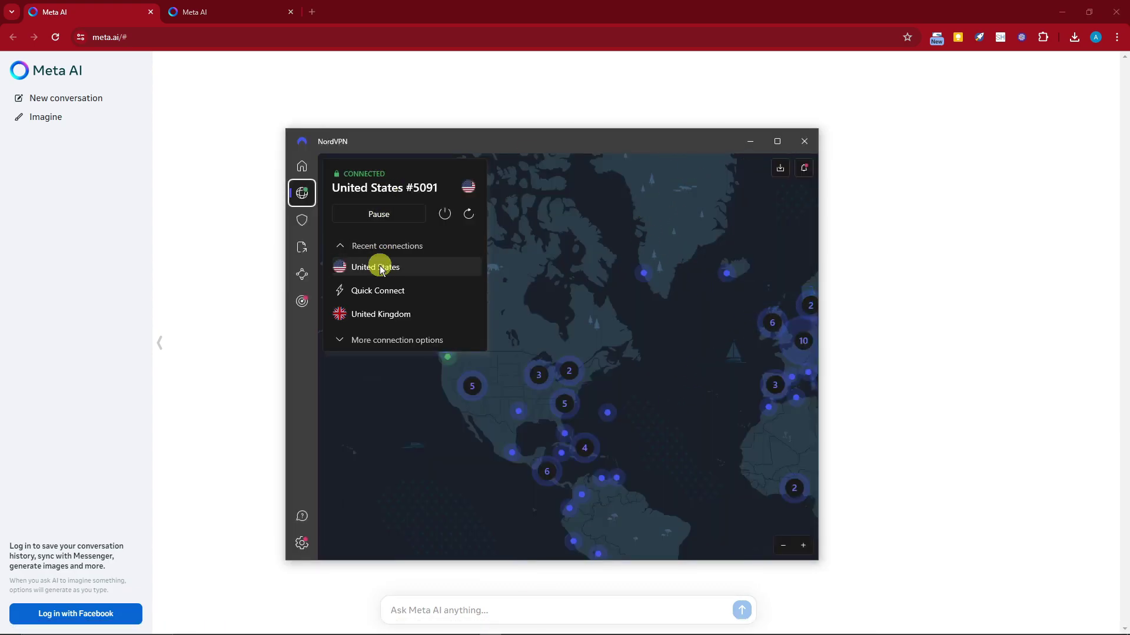
click(749, 143)
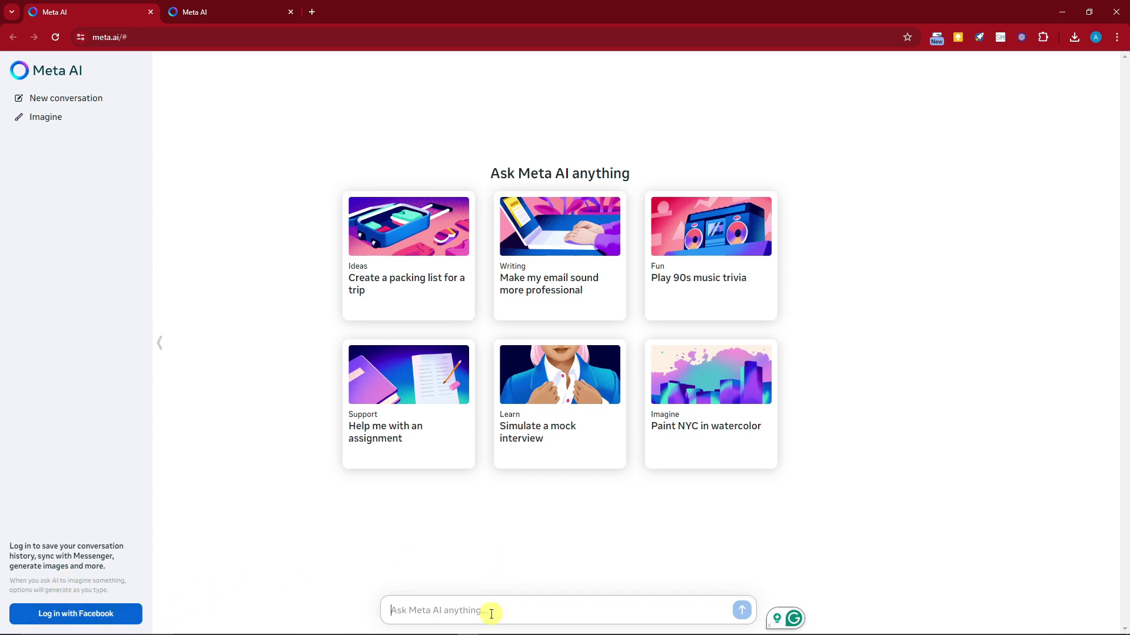
In a new chat, send the Imagine comic-book detective prompt, then start another conversation
click(75, 88)
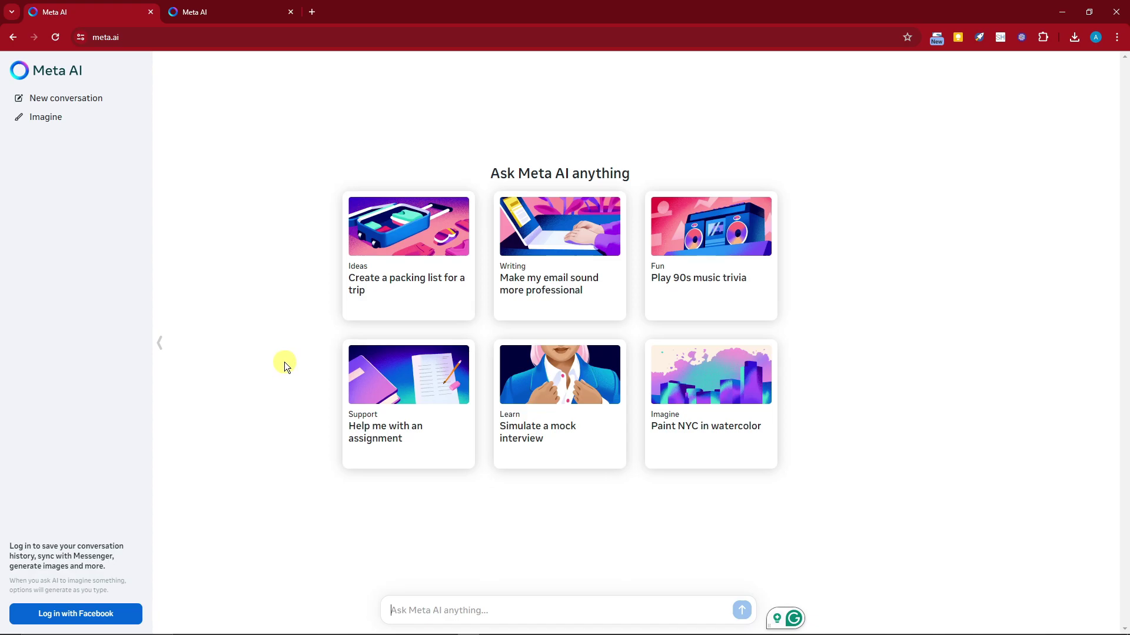
click(47, 119)
click(711, 318)
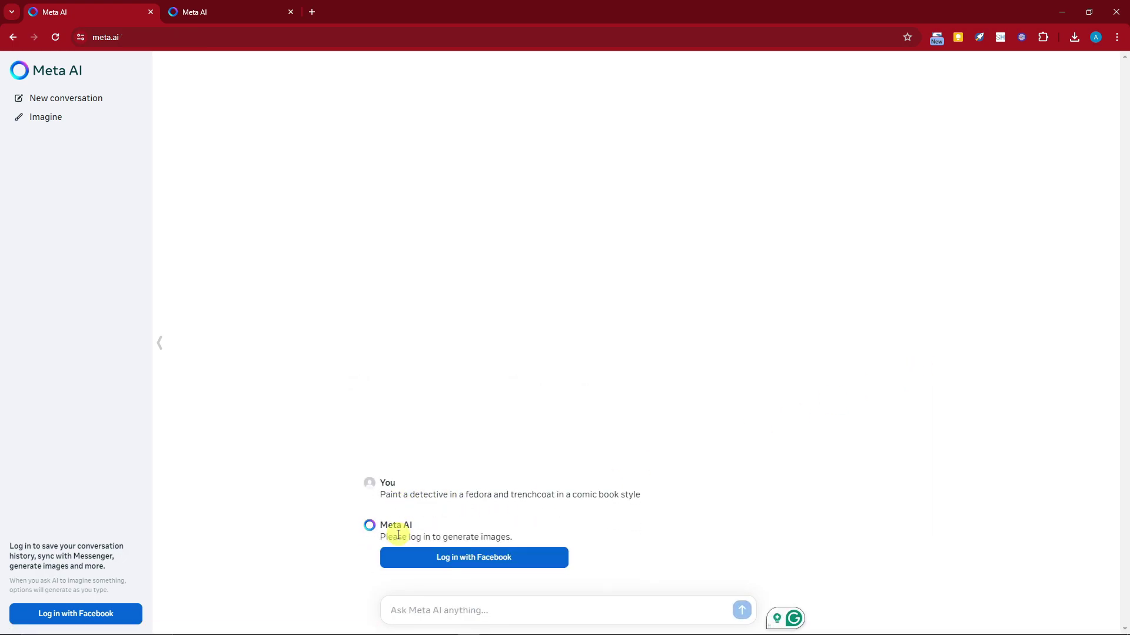
drag(368, 537, 513, 537)
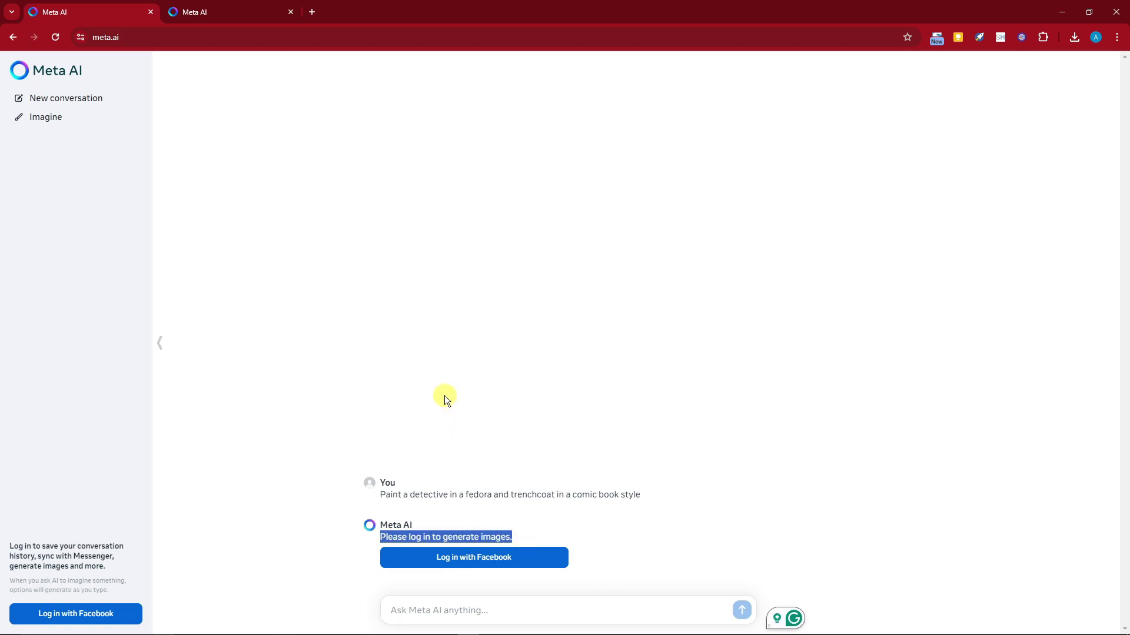
click(445, 399)
Confirm Clear chat to discard the unsaved detective conversation
click(67, 100)
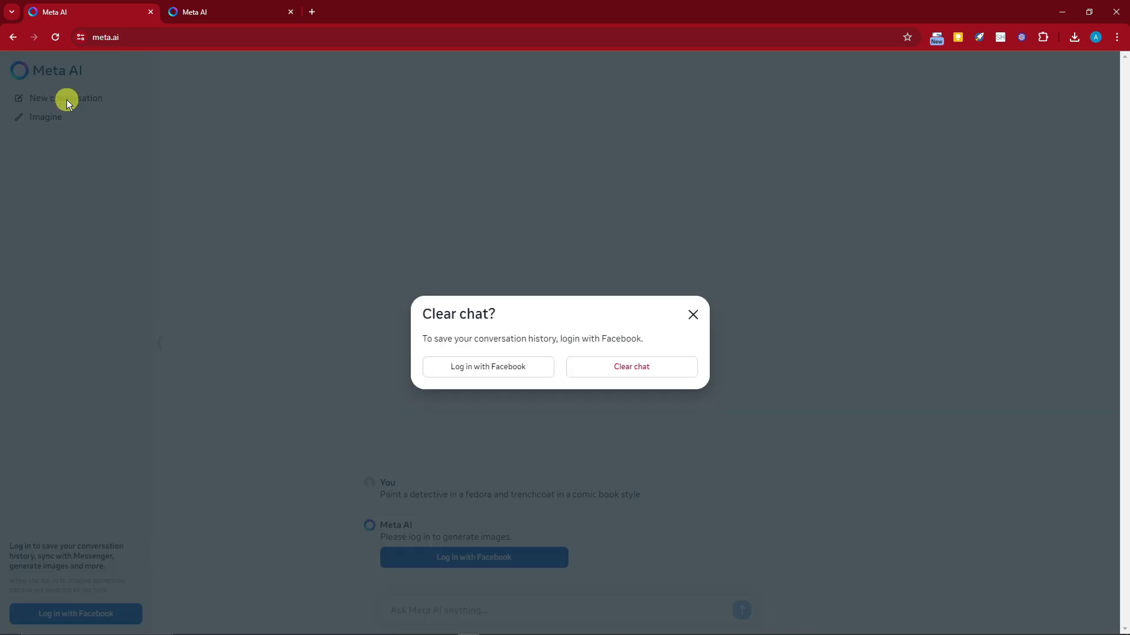
click(623, 367)
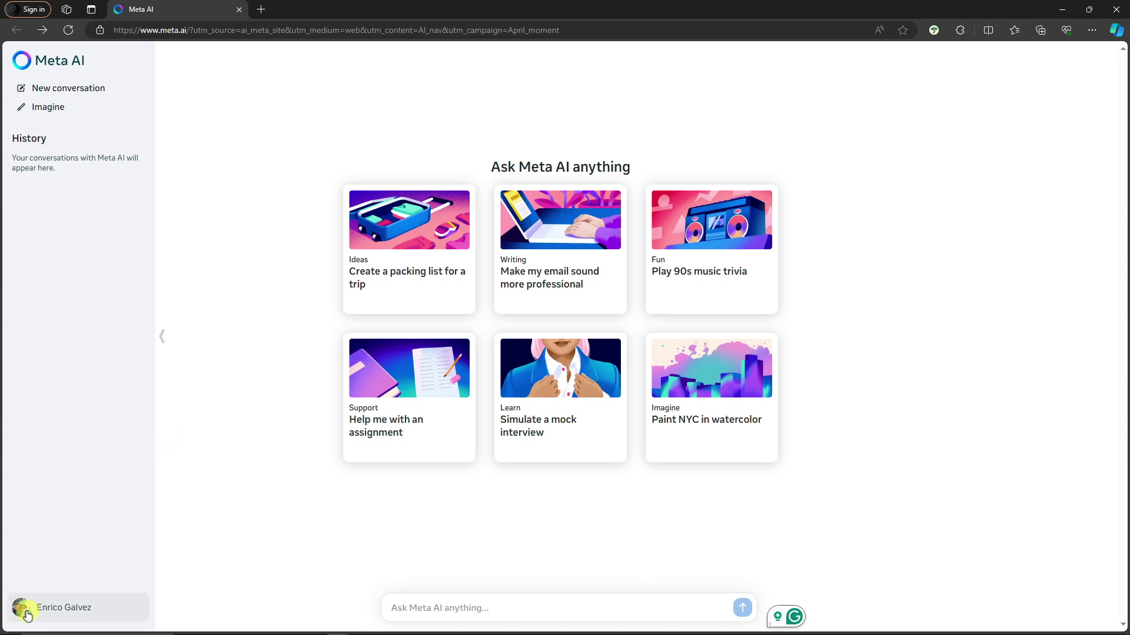
Open the profile account options menu and dismiss it
click(26, 614)
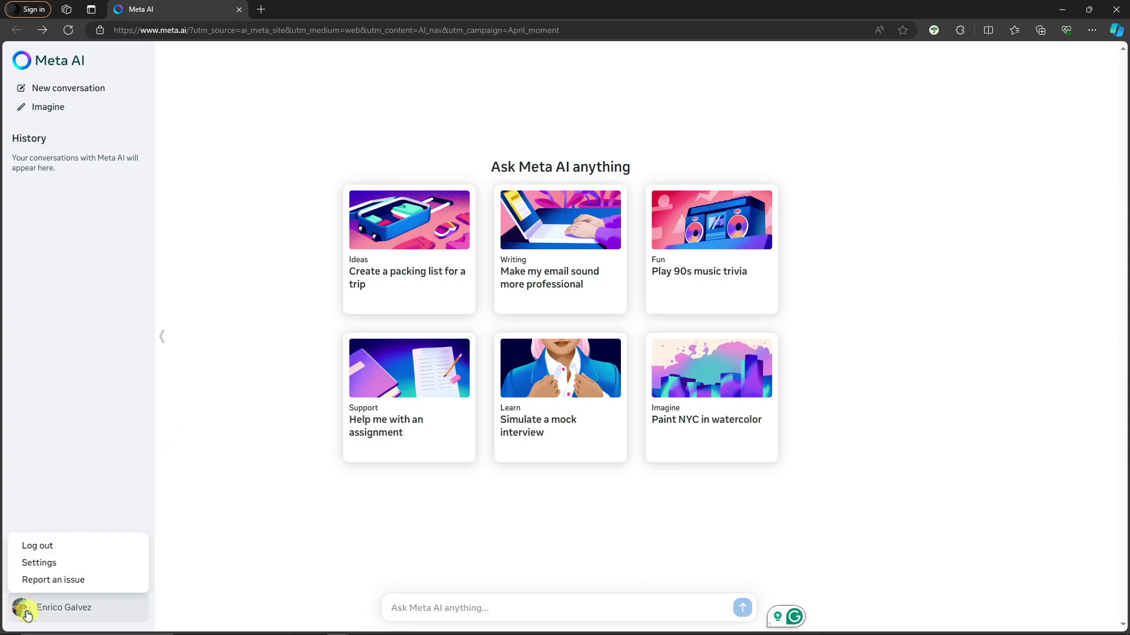
click(97, 391)
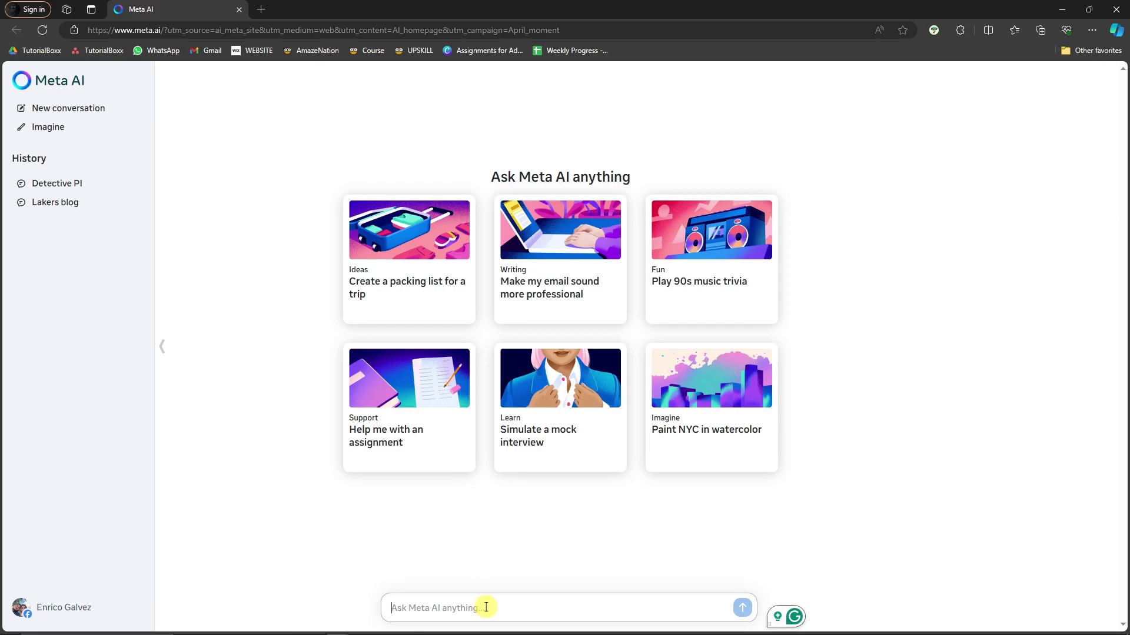
Ask 'What is the weather like right now in Miami Florida?' and copy the reply
text(What is the weath)
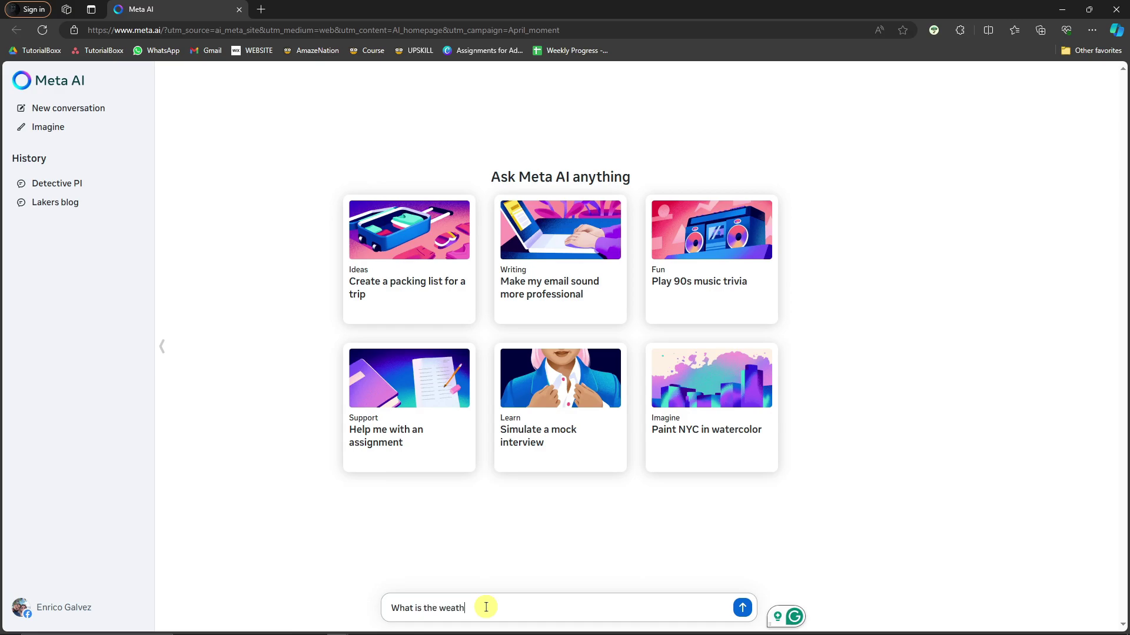
text(er like righ)
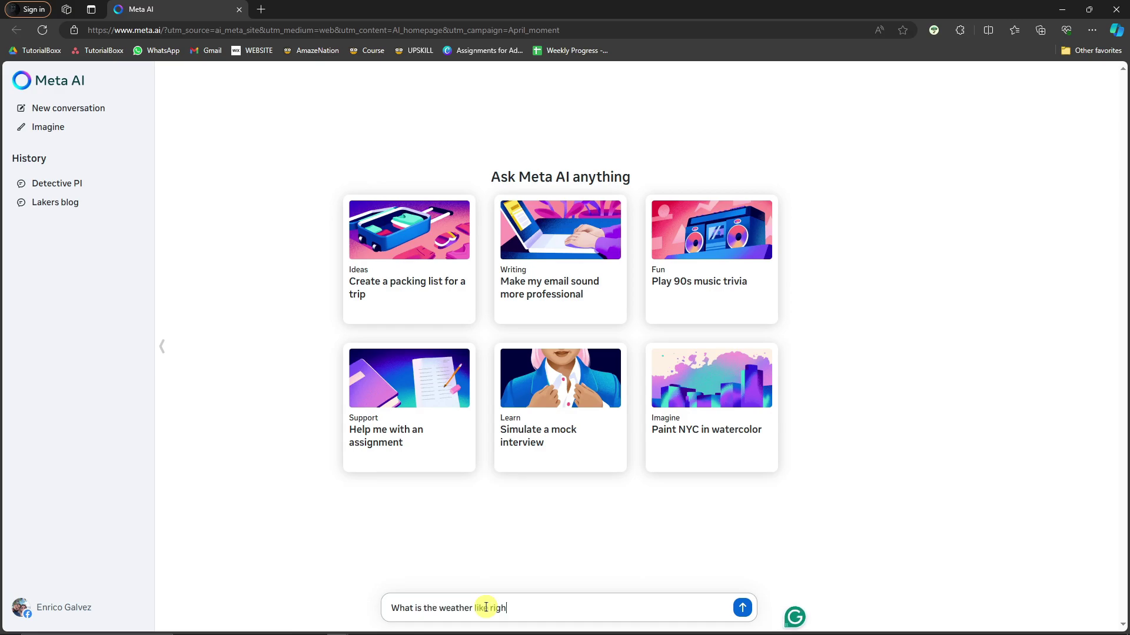
text(t now in Miami Florida?)
key(Return)
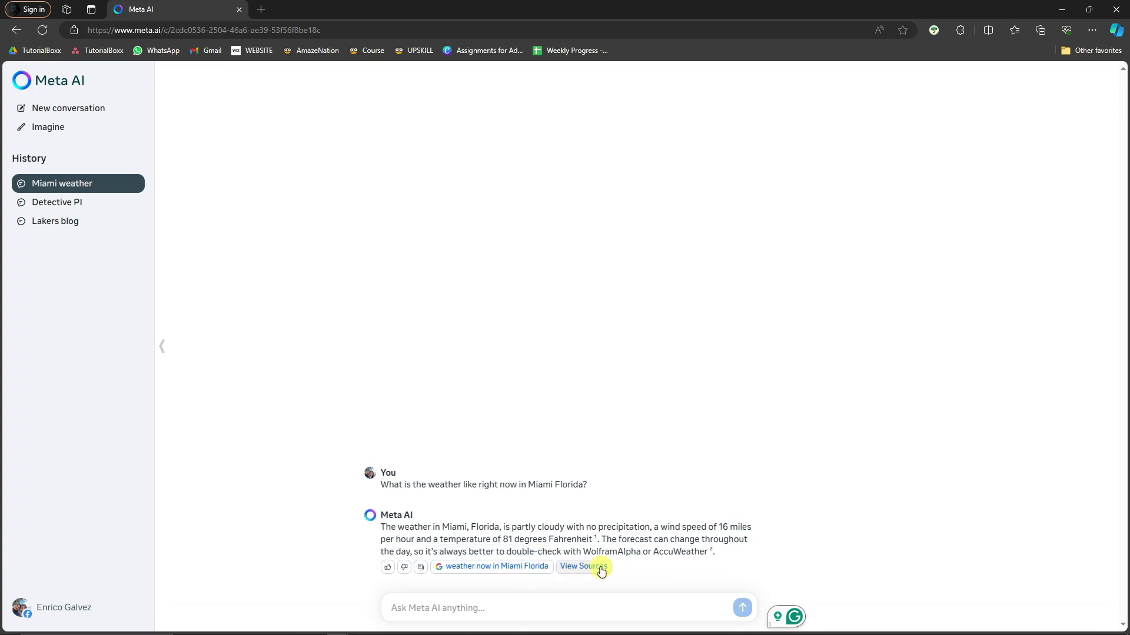
click(420, 568)
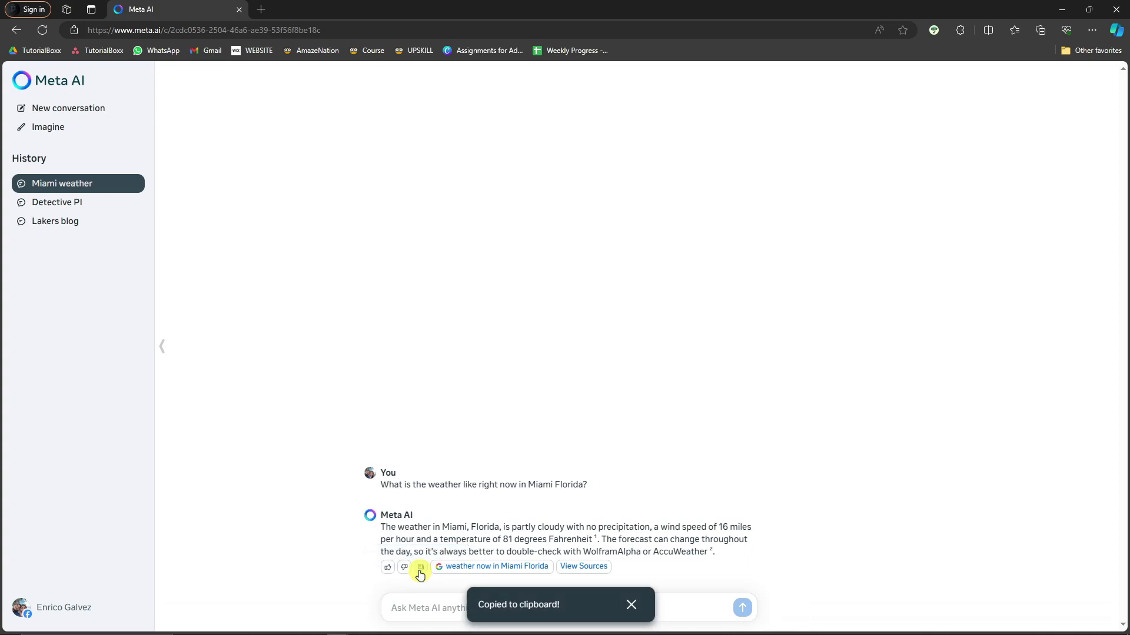
Open a blank Word document and paste the Miami weather answer into it
mouse_move(567, 634)
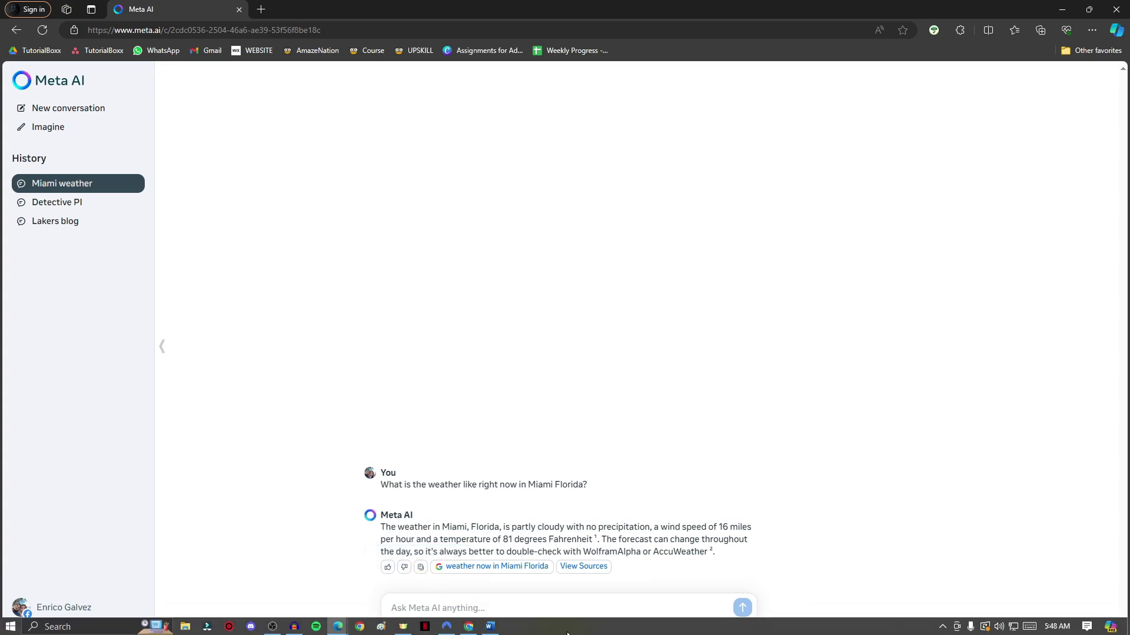
click(506, 602)
click(489, 625)
drag(712, 139, 707, 58)
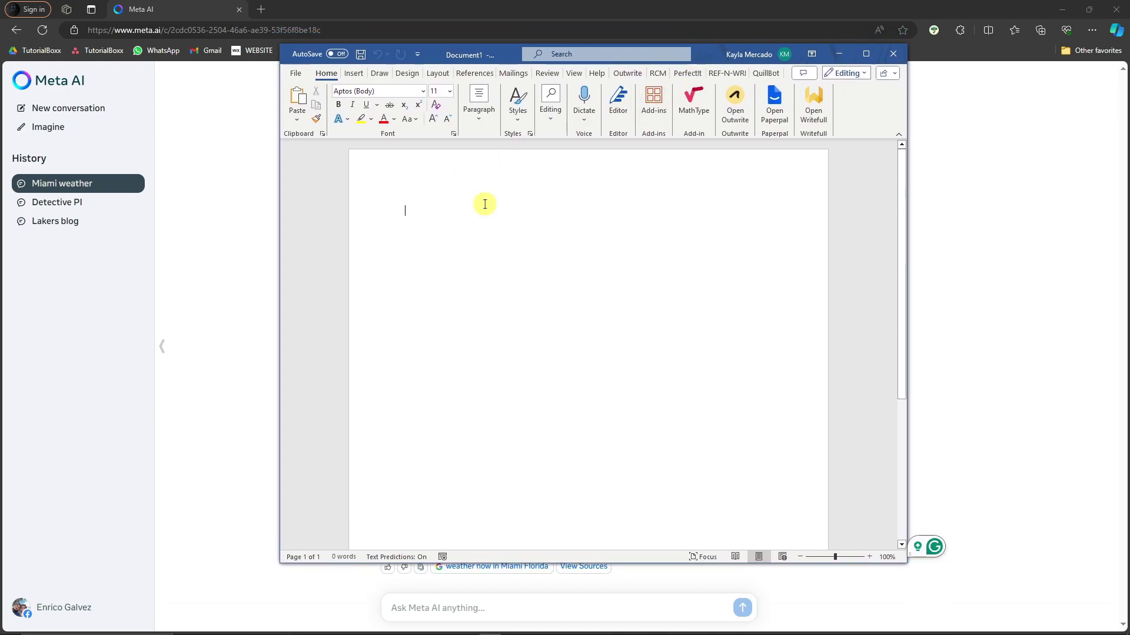
key(ctrl+v)
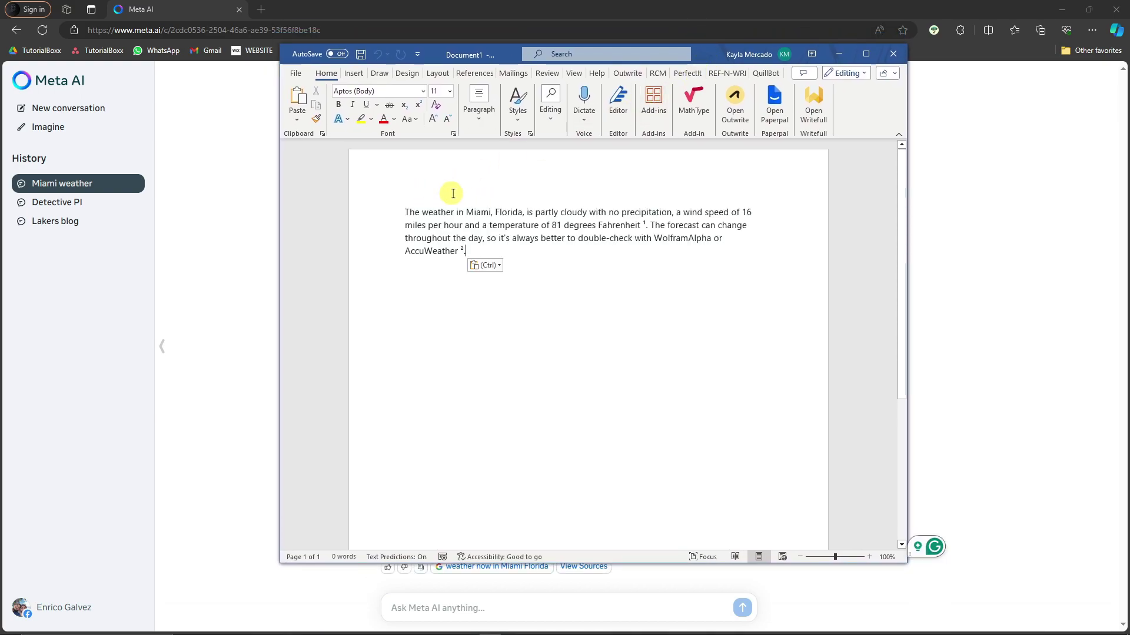
Replace the pasted text with the weather paragraph keeping its original formatting
key(ctrl+a)
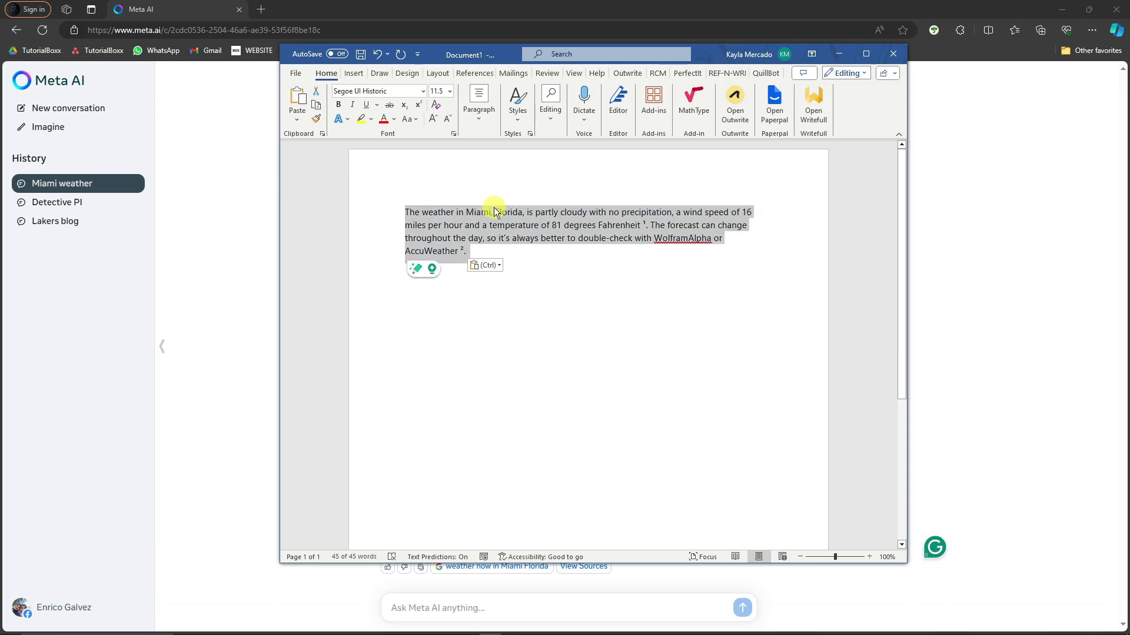
key(Delete)
right_click(420, 211)
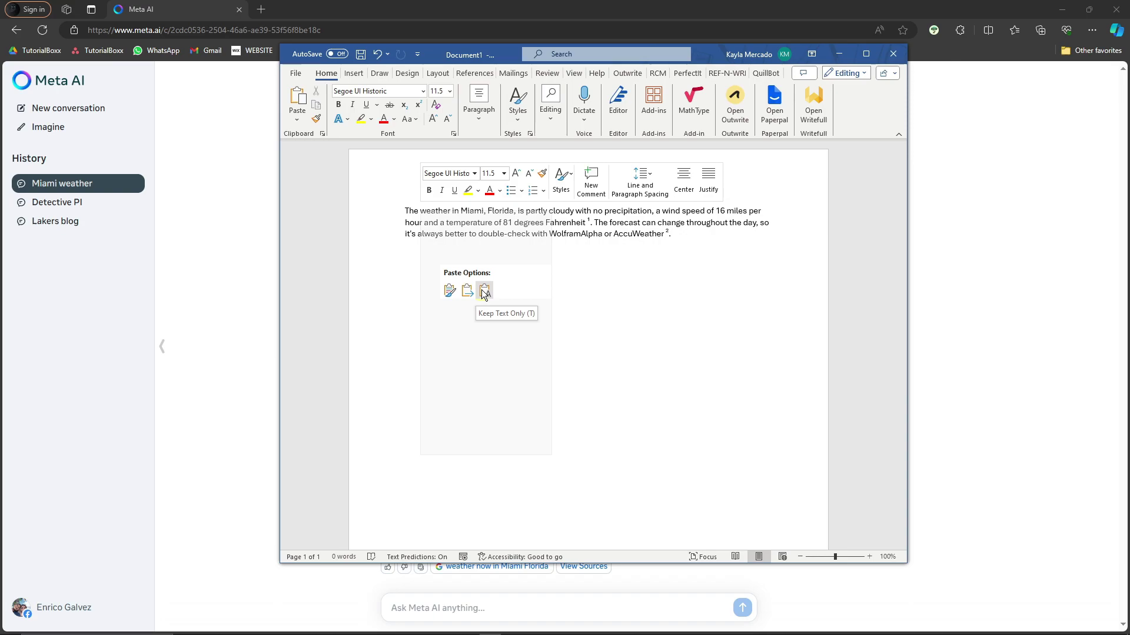
click(449, 290)
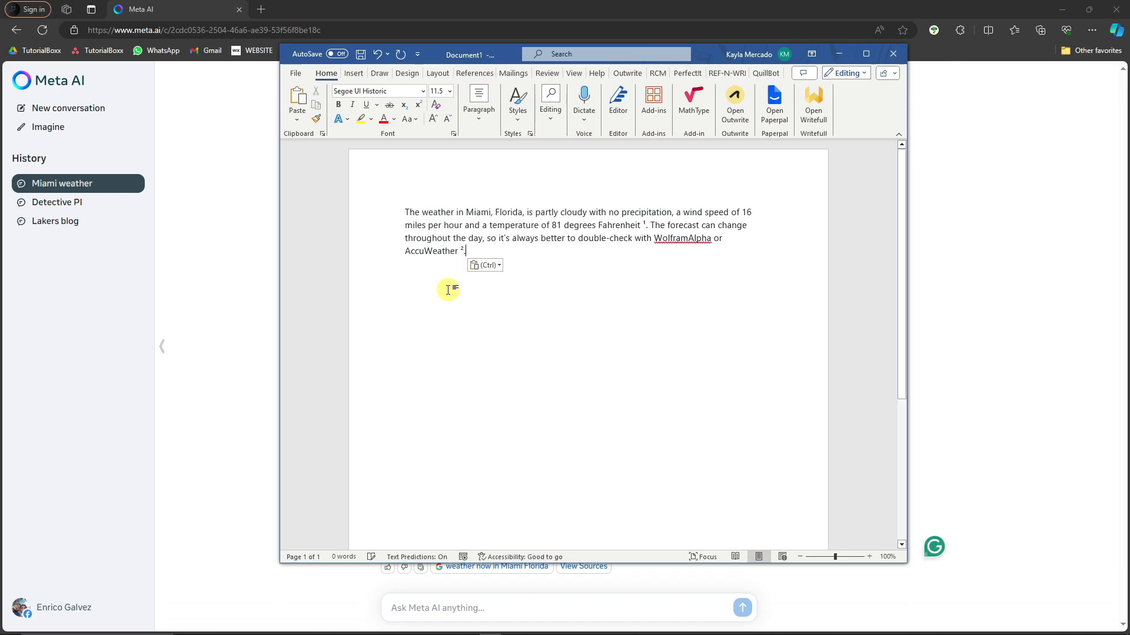
Re-paste the weather paragraph as plain text and select the whole paragraph
drag(466, 250, 461, 250)
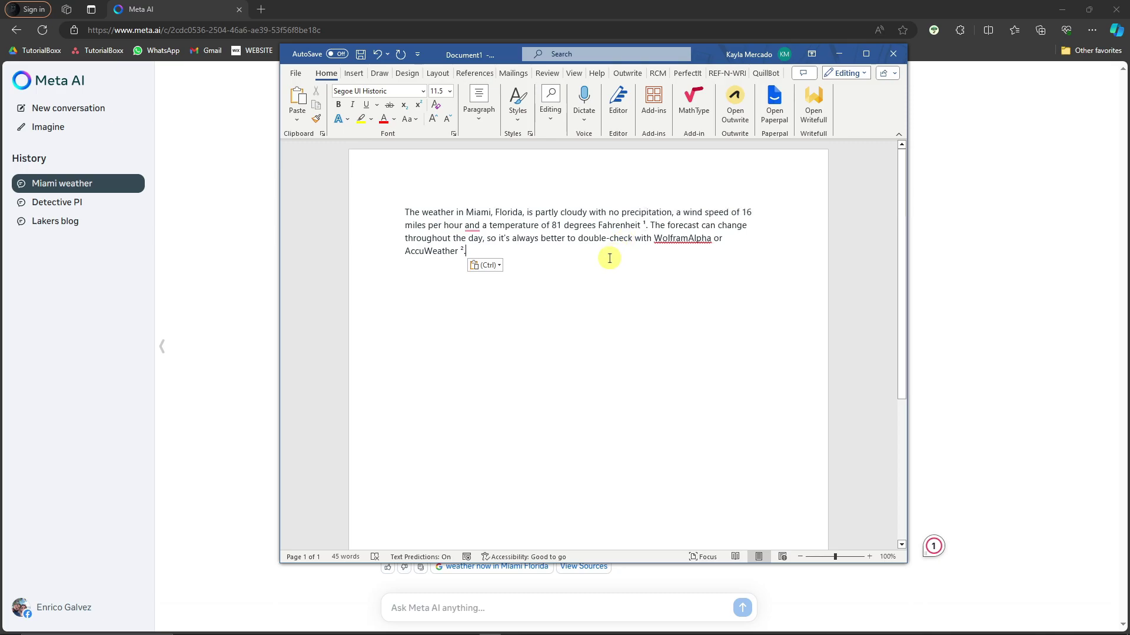
key(ctrl+a)
key(Delete)
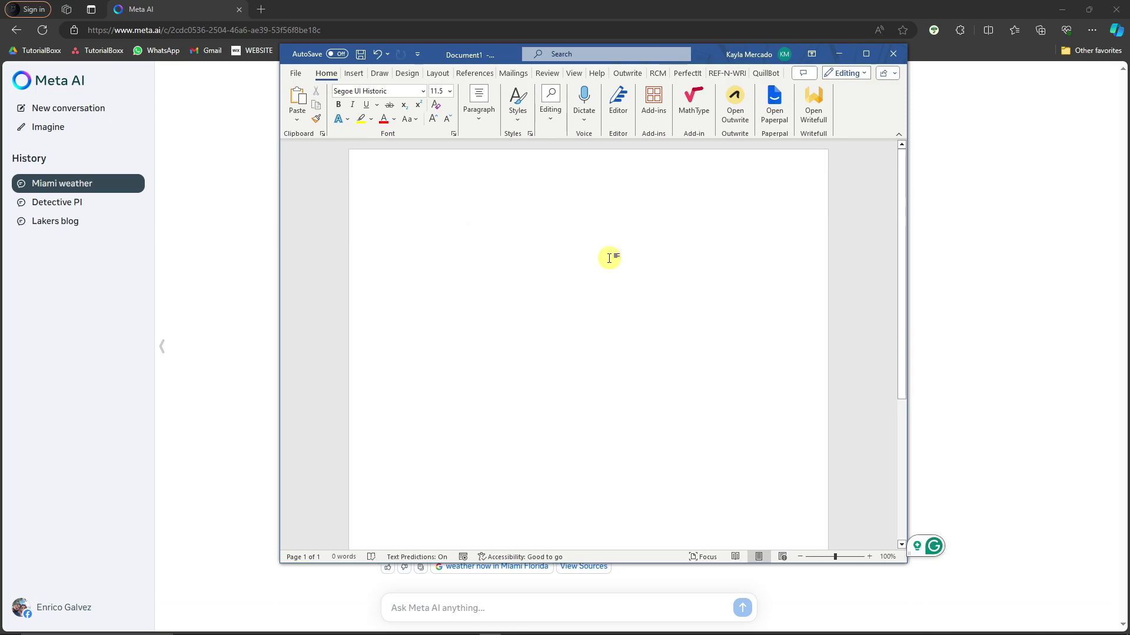
right_click(421, 207)
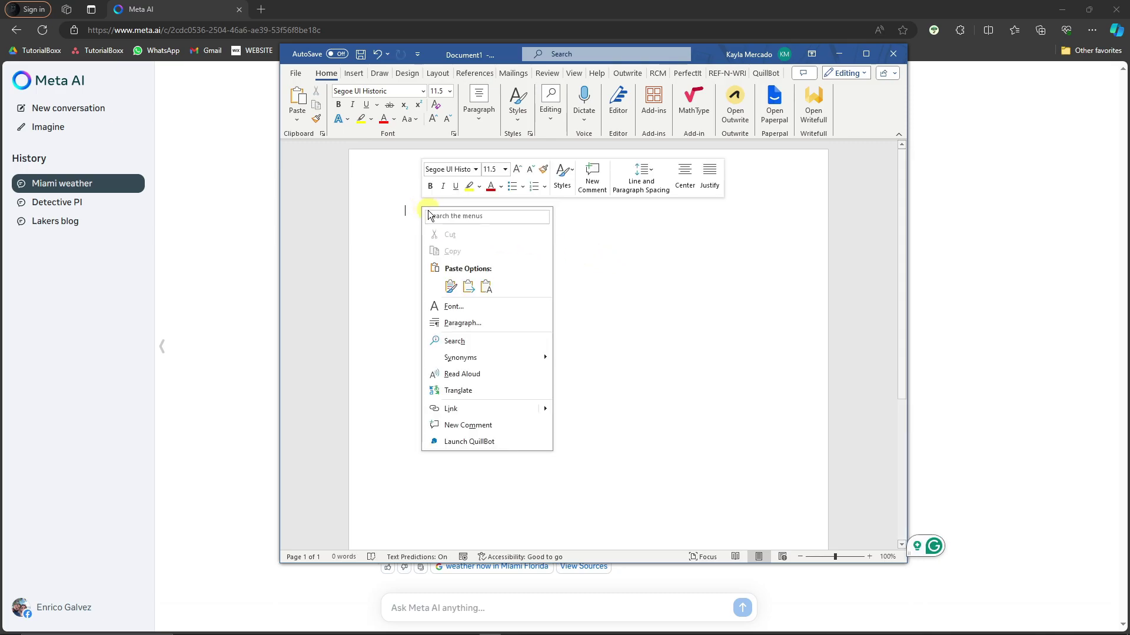
click(486, 287)
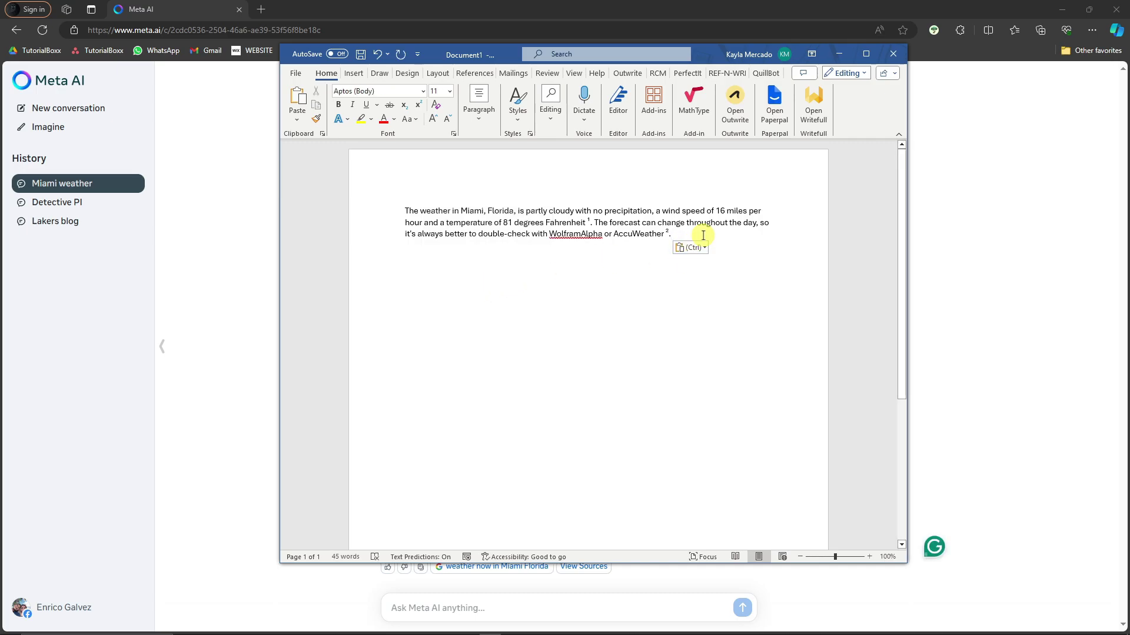
drag(703, 236, 405, 211)
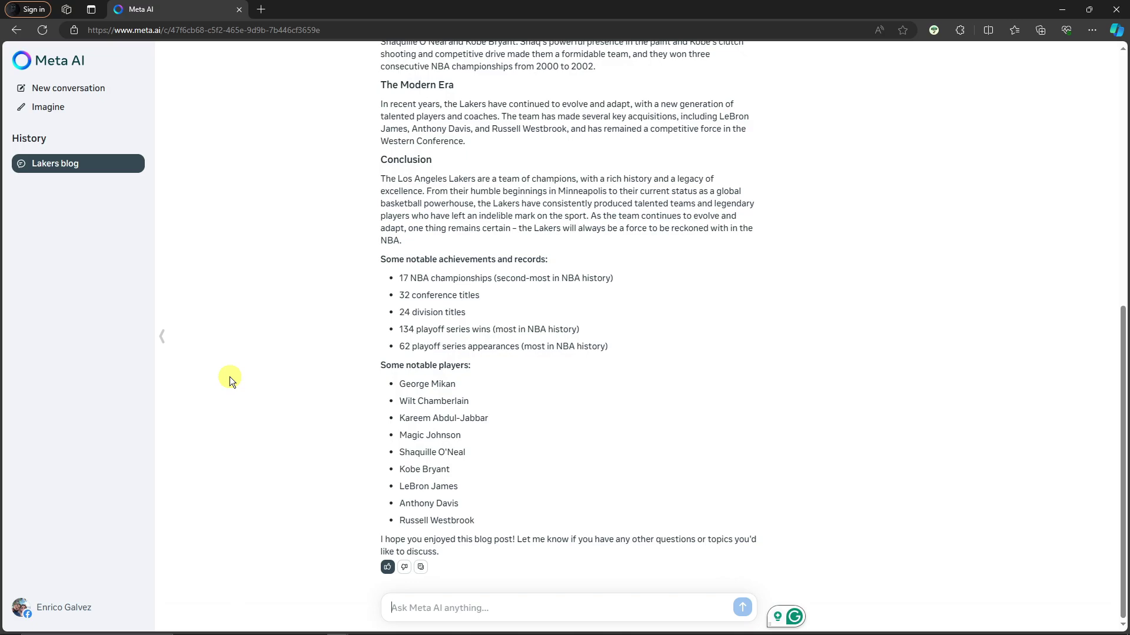
Send 'Give me news about AGI this week' in the Lakers blog chat
text(Give me new)
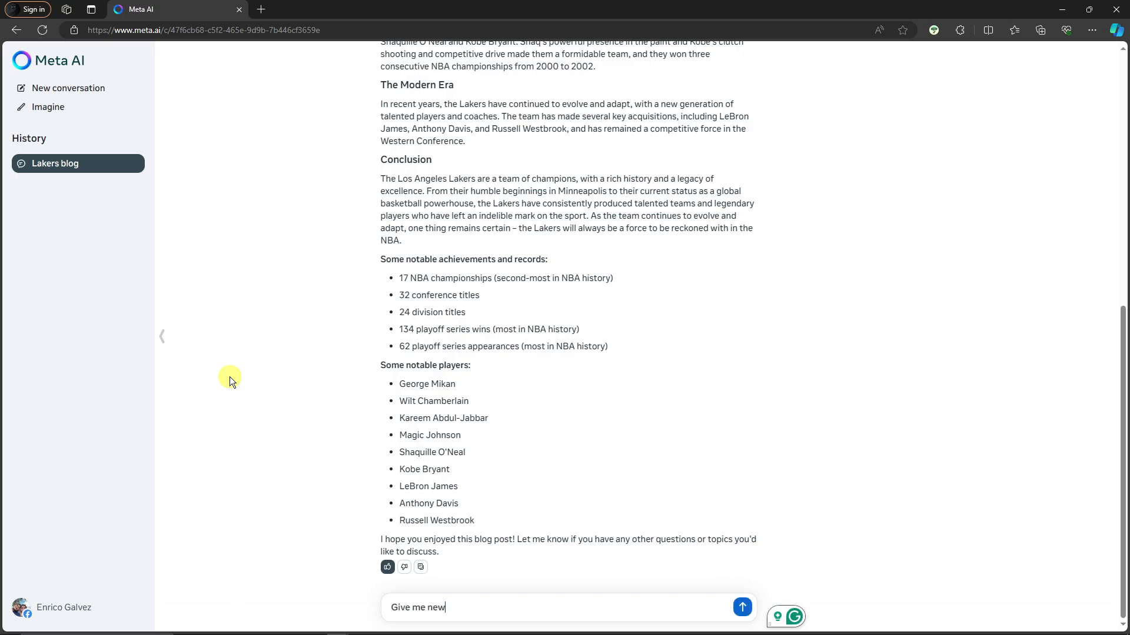
text(s a bout)
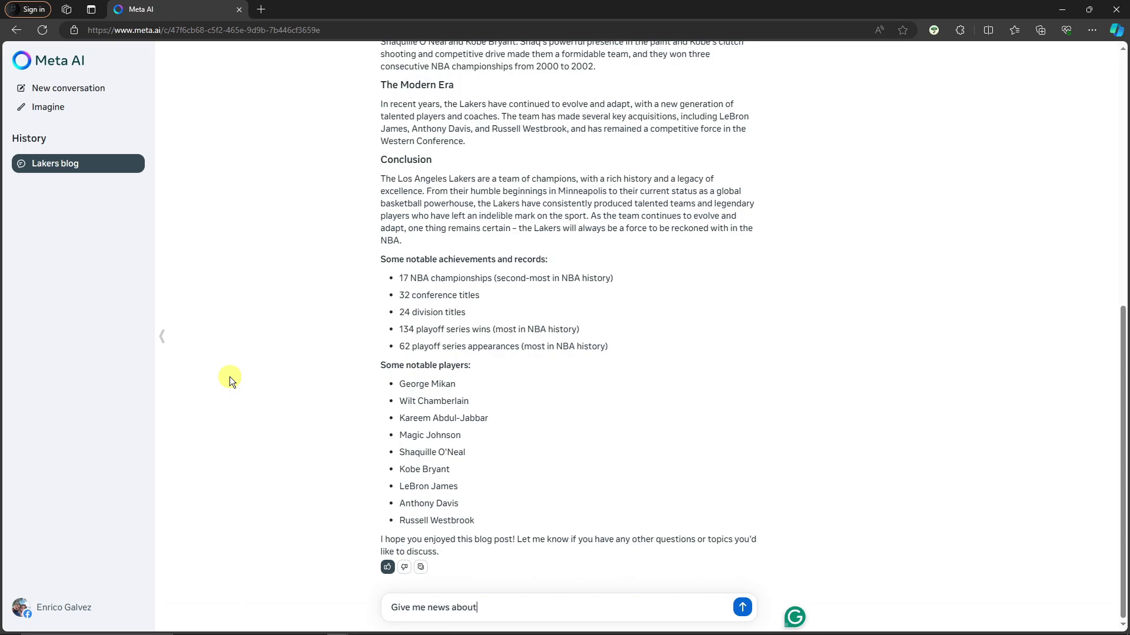
text( AGI this week)
key(Return)
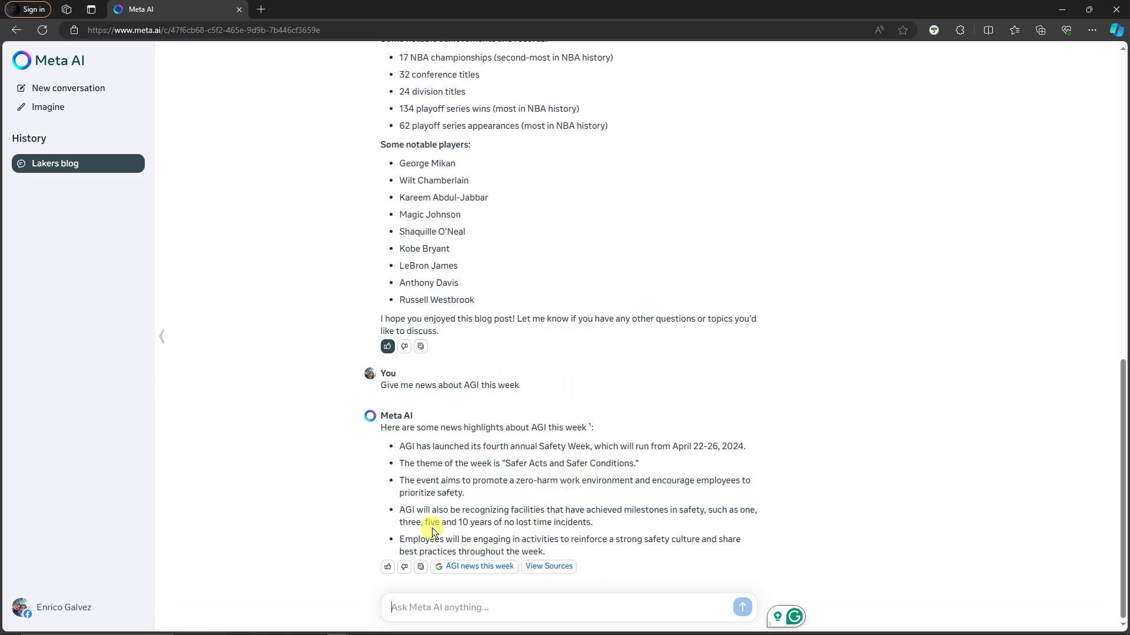
click(561, 568)
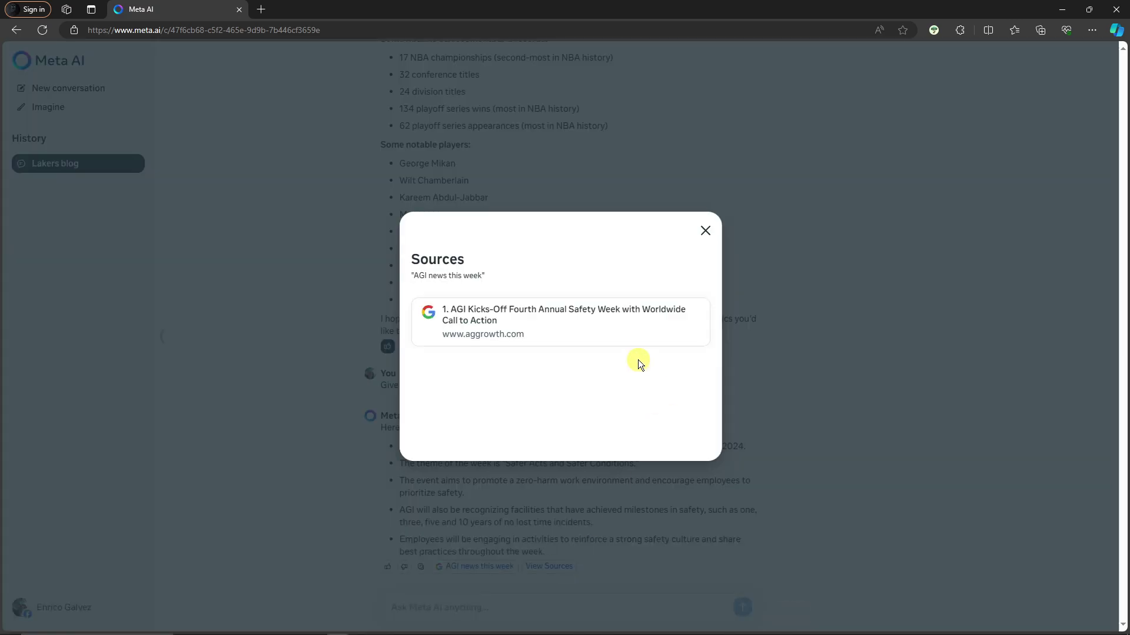
right_click(479, 321)
click(507, 328)
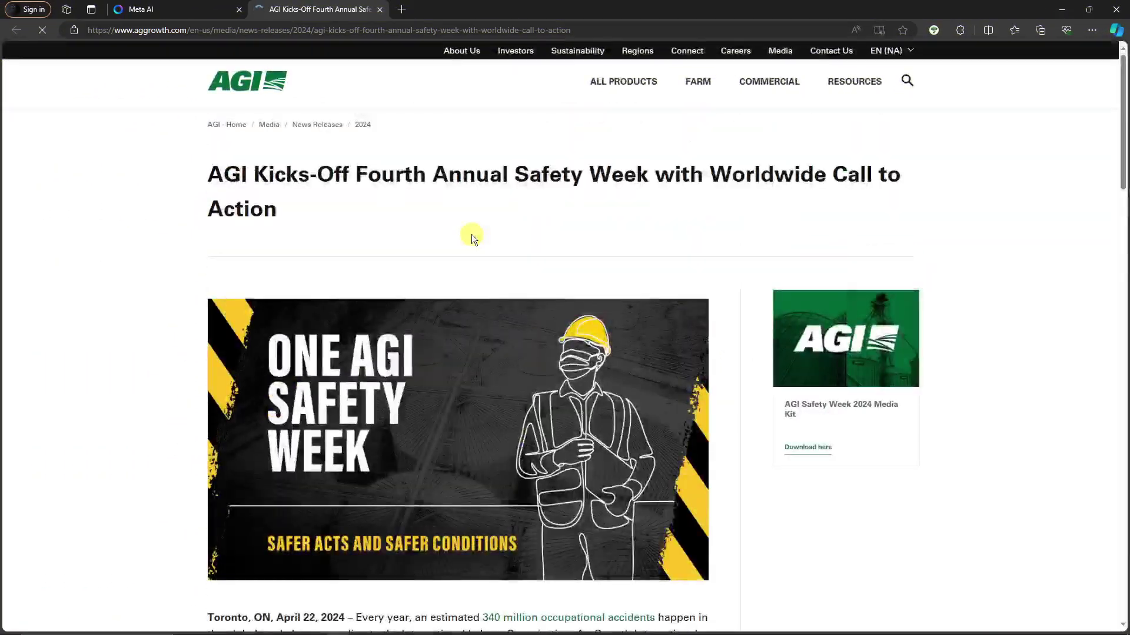
scroll(488, 241, down, 15)
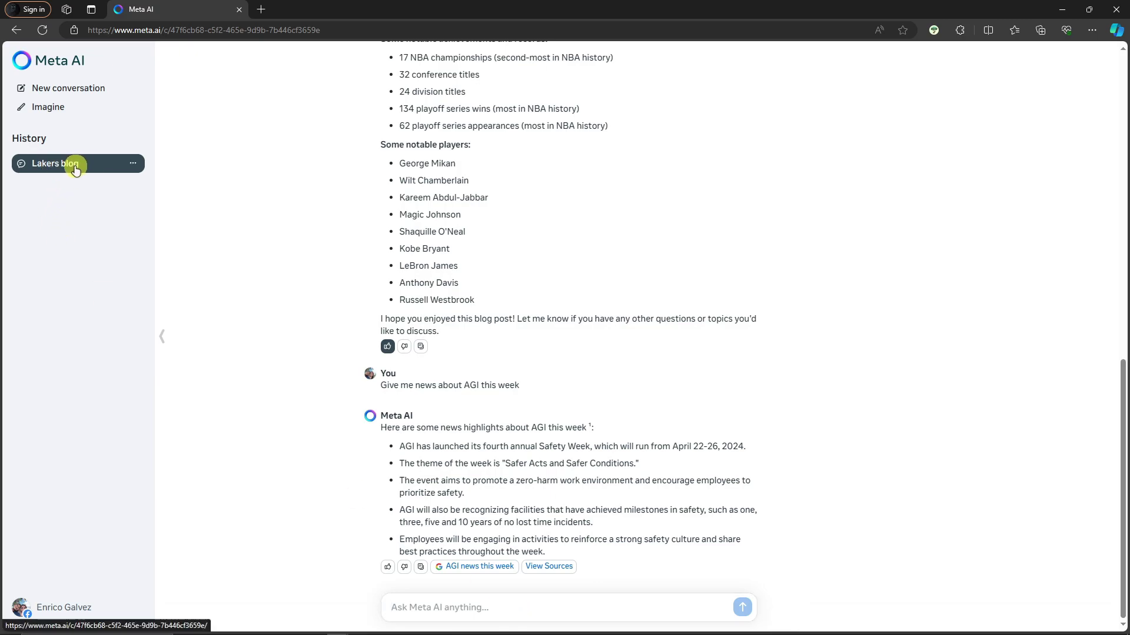
Dismiss the Lakers blog options menu, collapse the sidebar, and start a new conversation
click(134, 164)
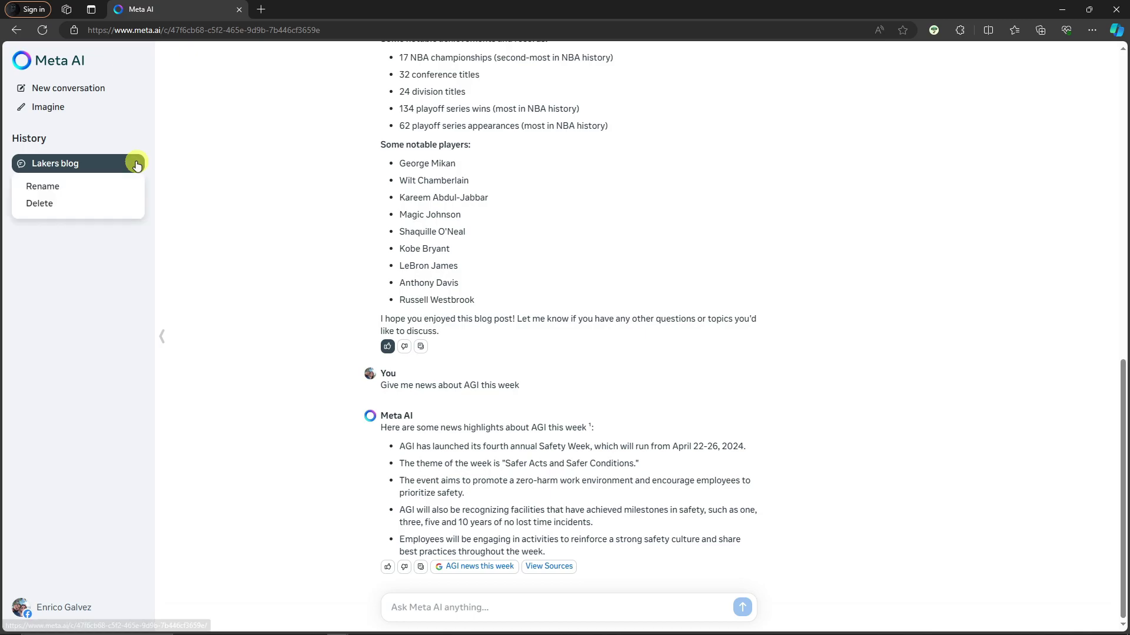
click(242, 184)
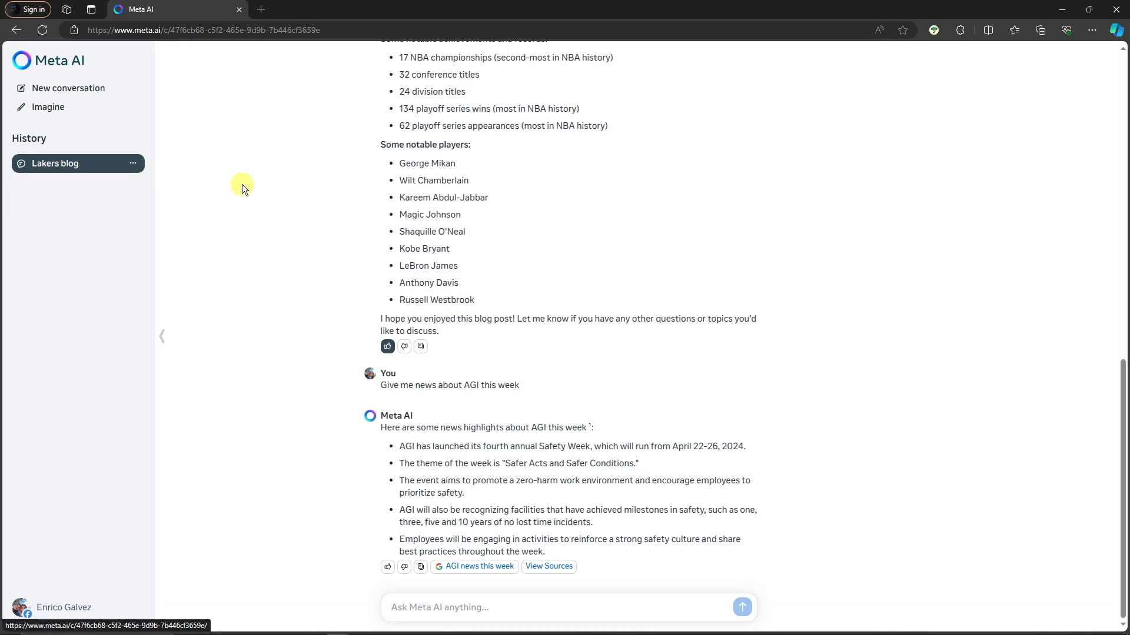
scroll(625, 374, up, 6)
scroll(623, 375, up, 6)
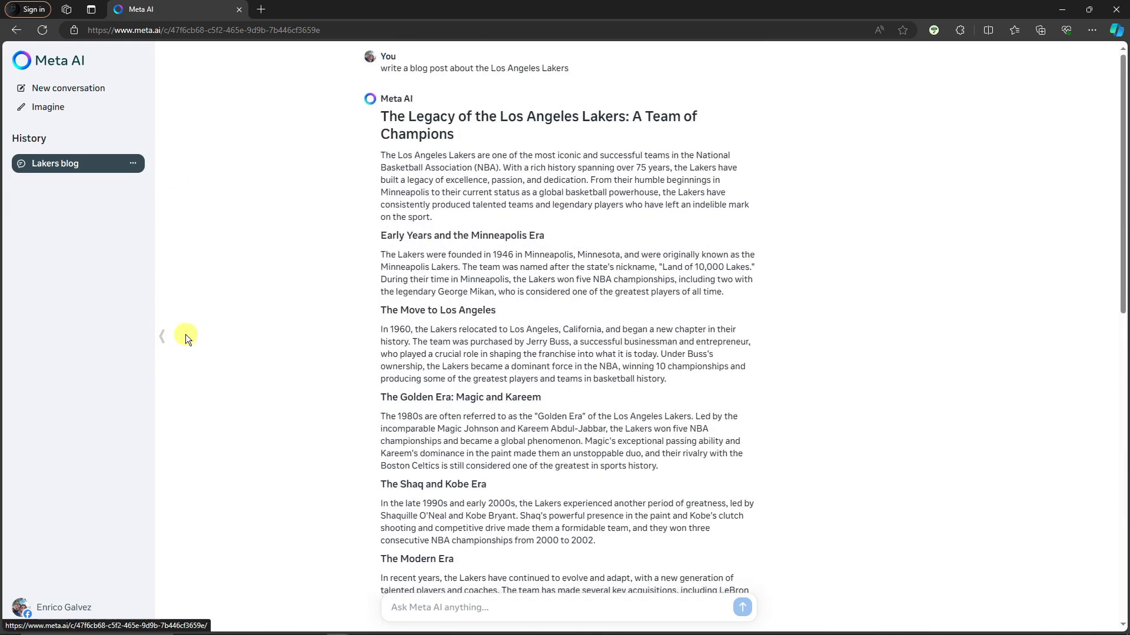
click(161, 336)
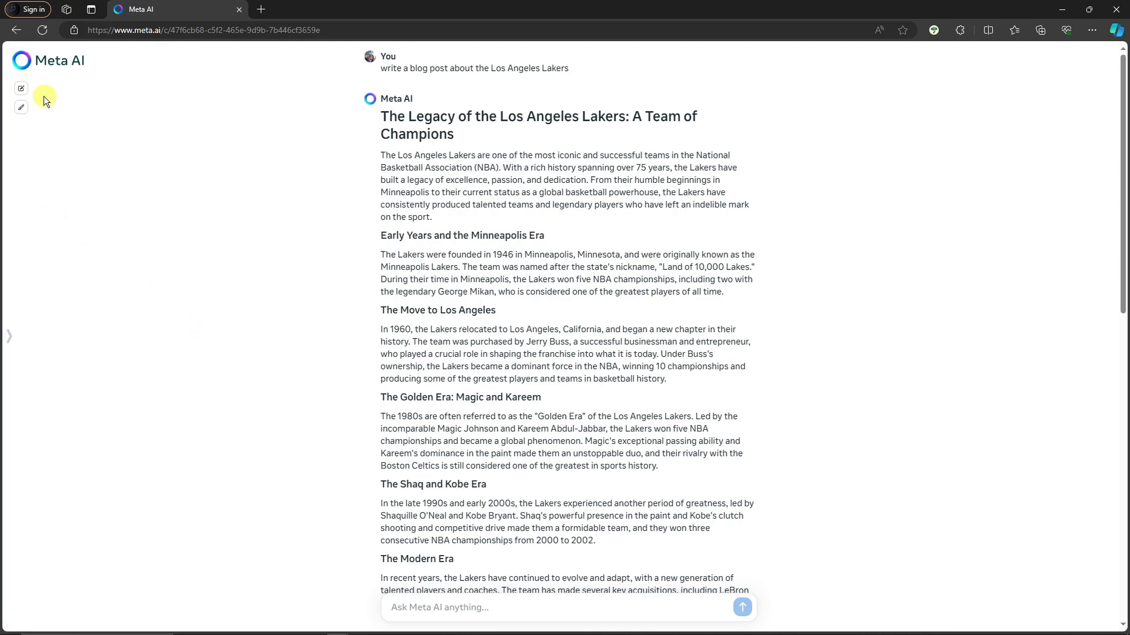
click(22, 88)
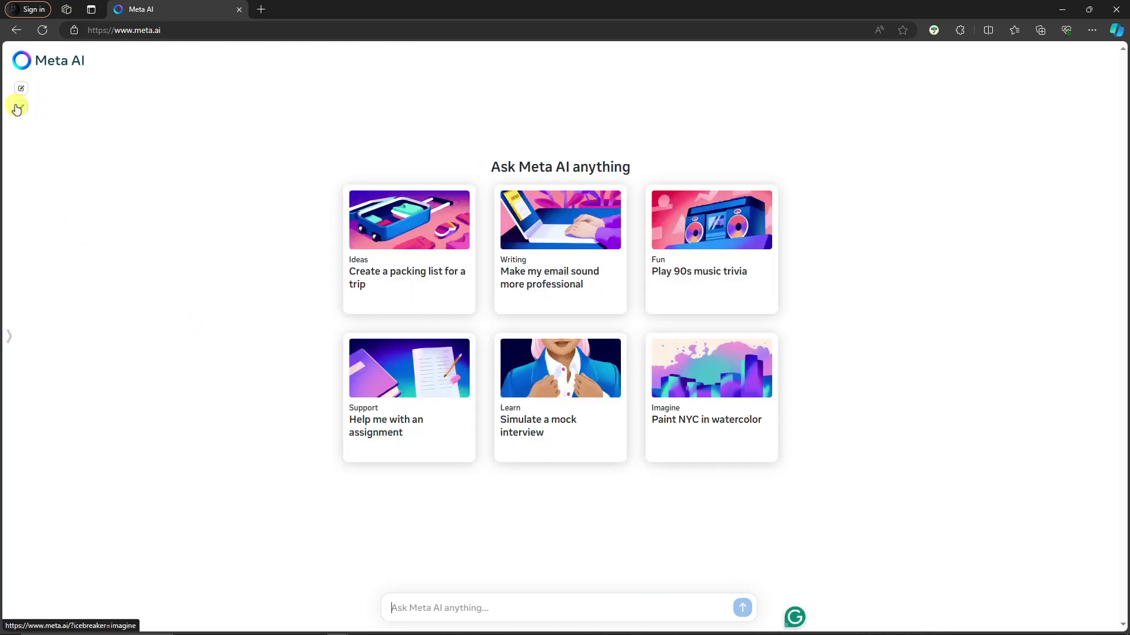
In Lakers blog, request simple Python code, copy the Hello World reply, then start anew
click(10, 337)
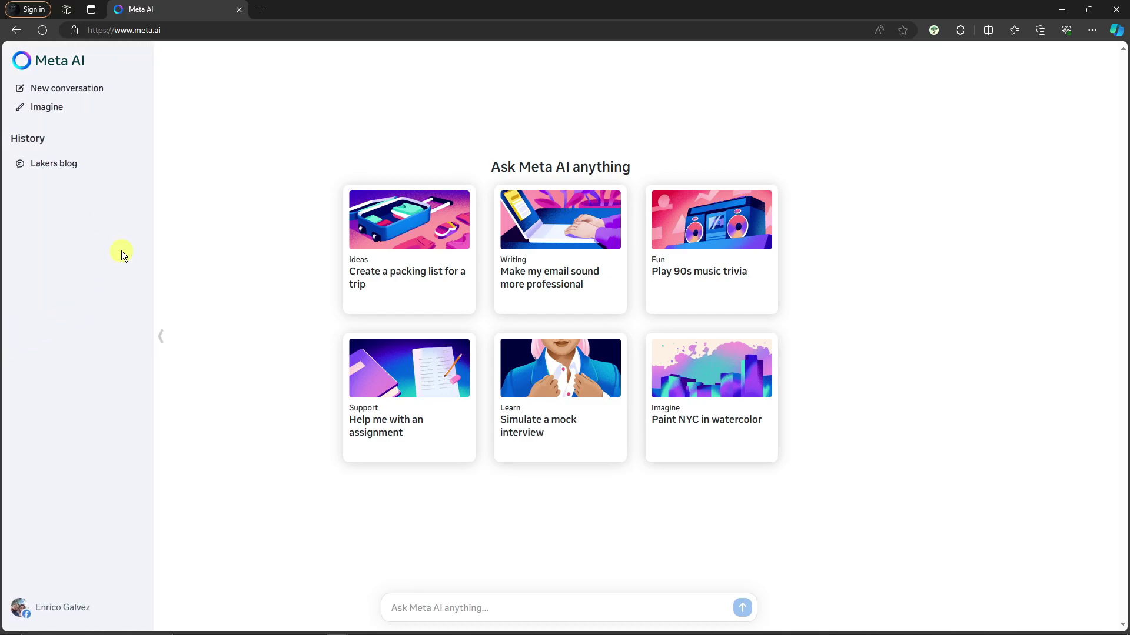
click(58, 167)
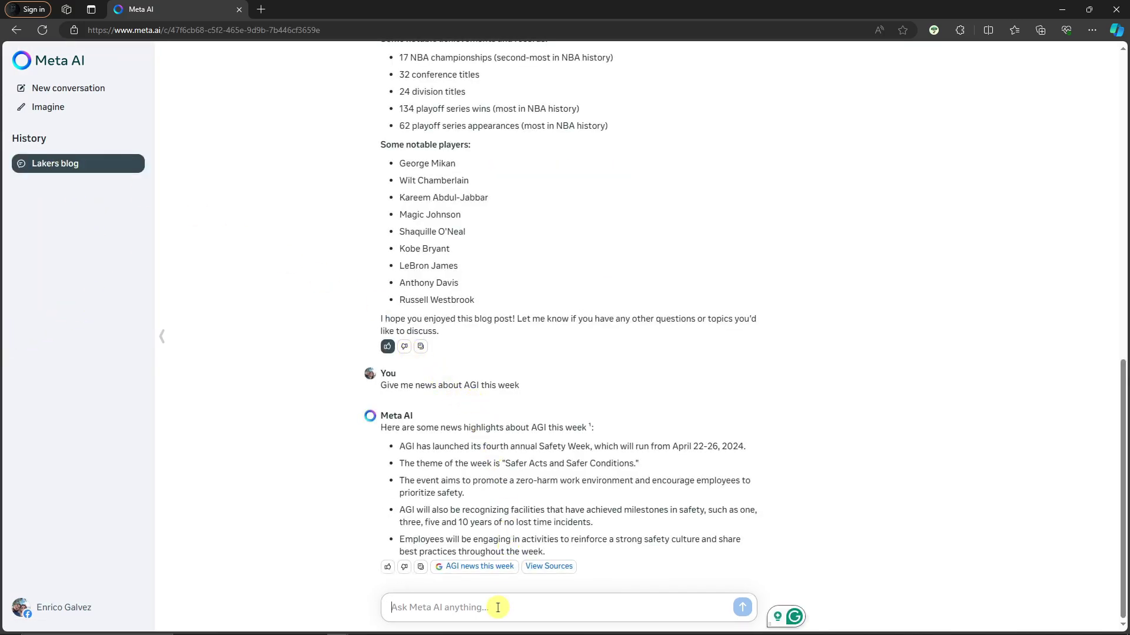
text(Write )
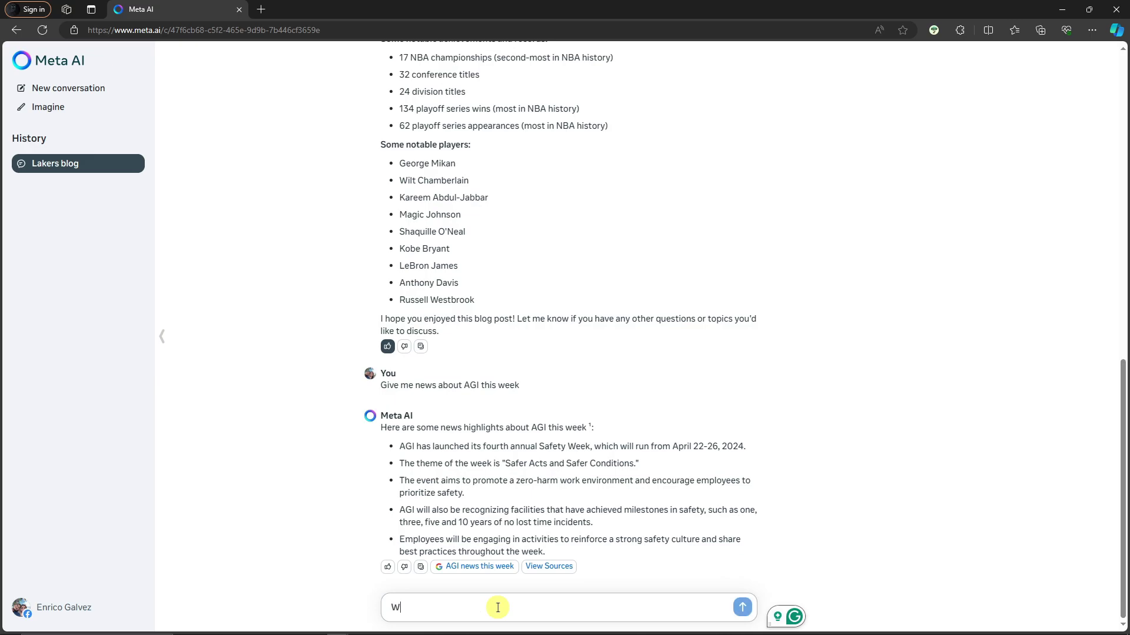
text(me a simple p)
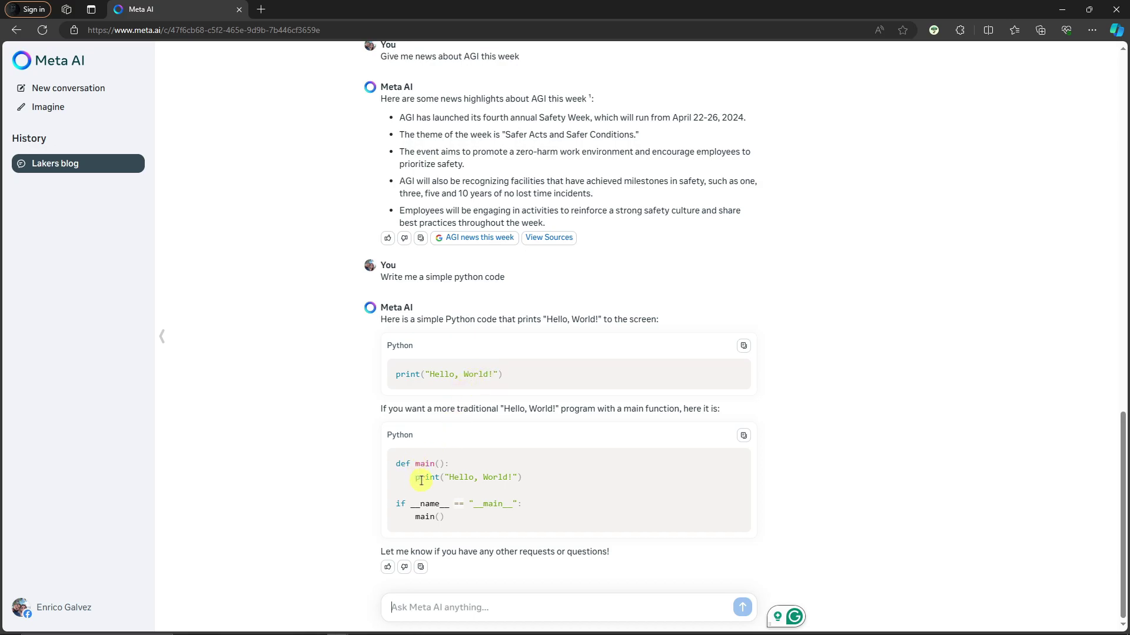
click(420, 567)
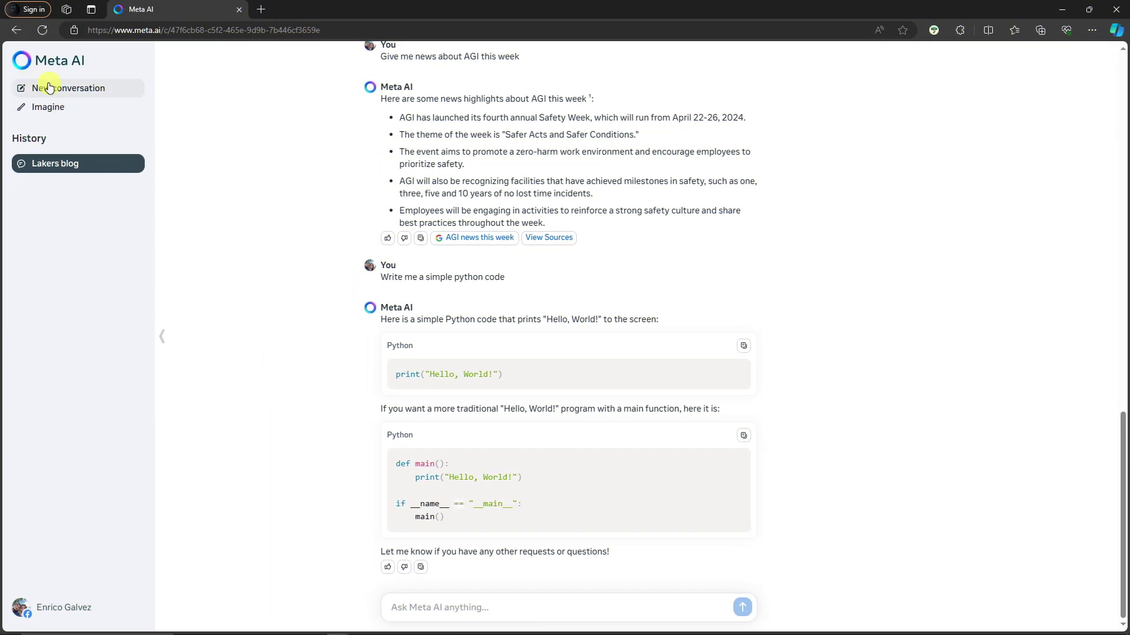
click(47, 88)
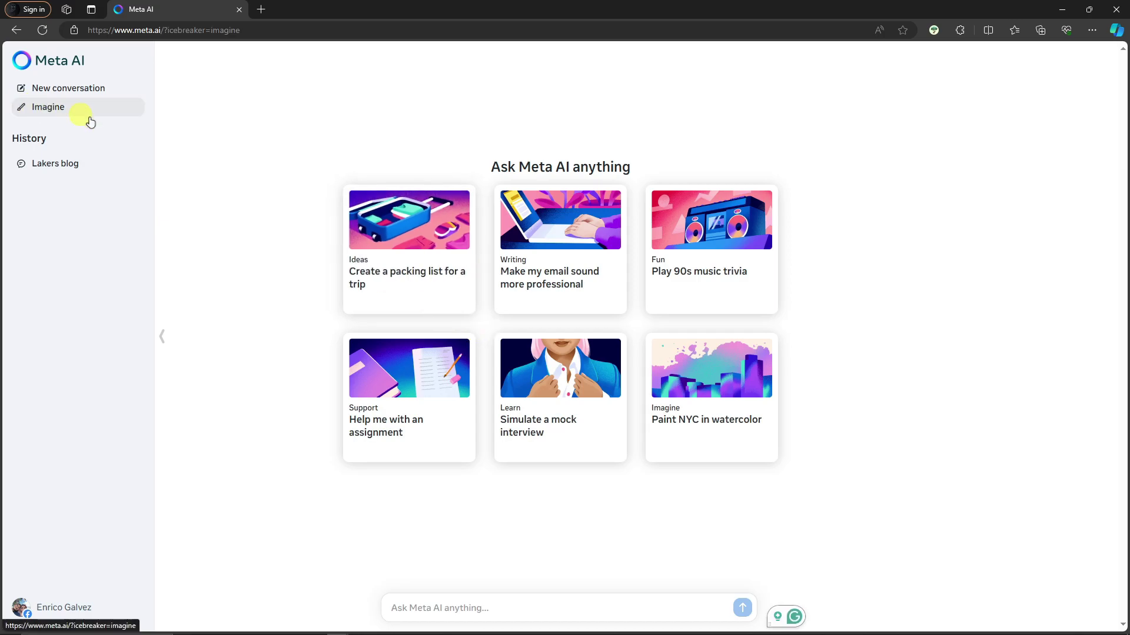
Generate the Imagine 'Paint a detective' fedora-and-trenchcoat comic-book image
click(86, 110)
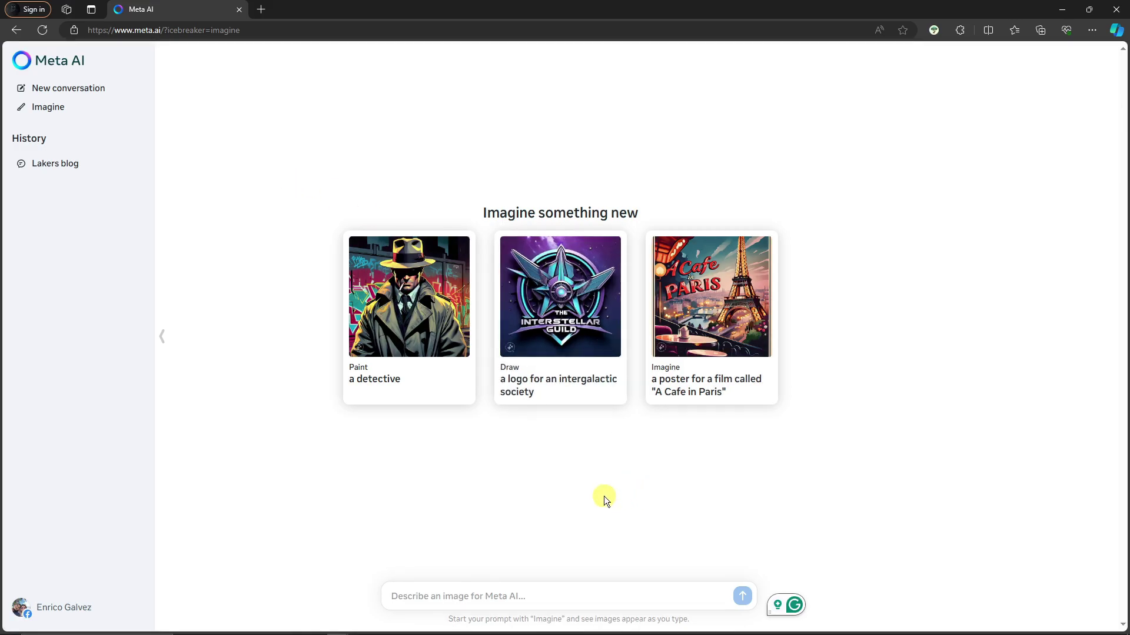
click(444, 316)
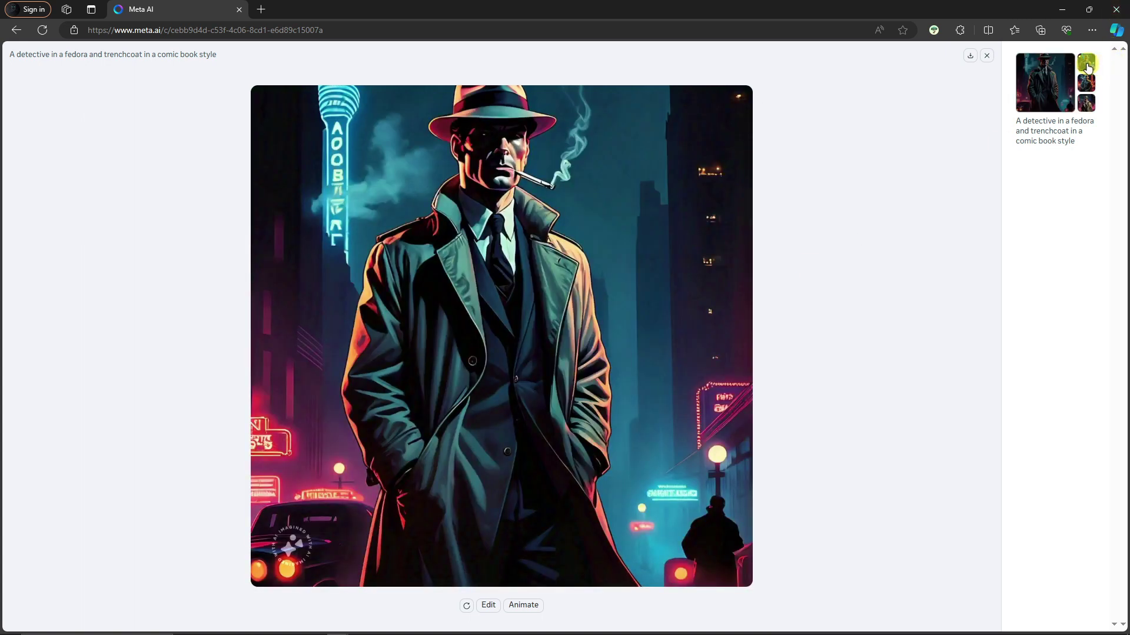
View the regenerated 2/2 set of four detective images, then begin editing the main image
click(1087, 67)
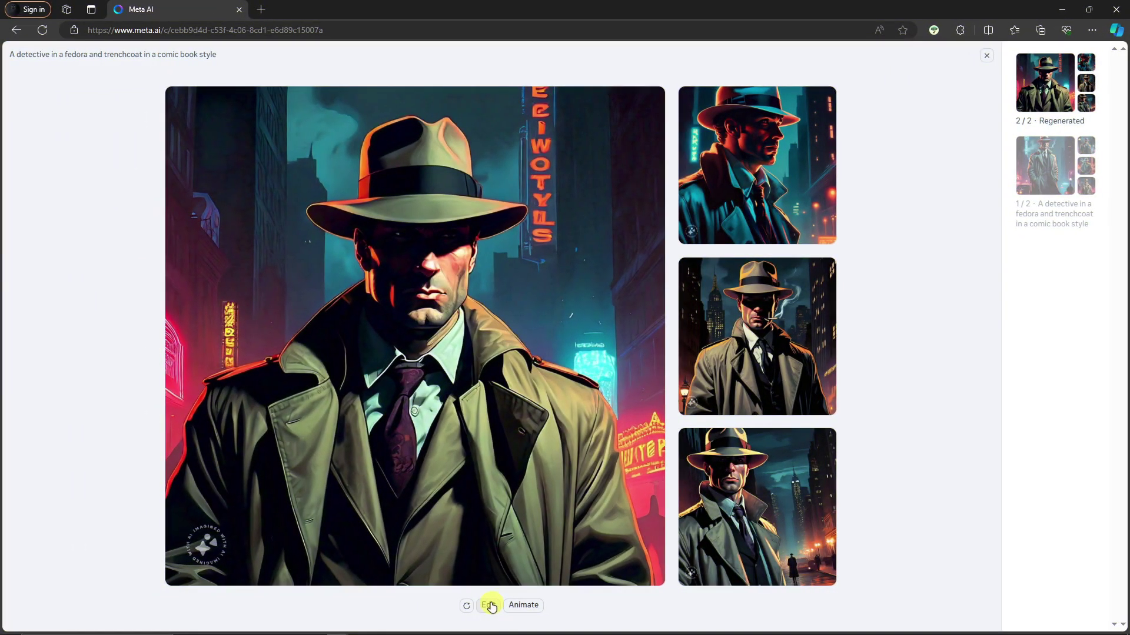
click(490, 605)
Regenerate the detective image with the edit 'Make the background daylight' to get a daytime city street
click(470, 579)
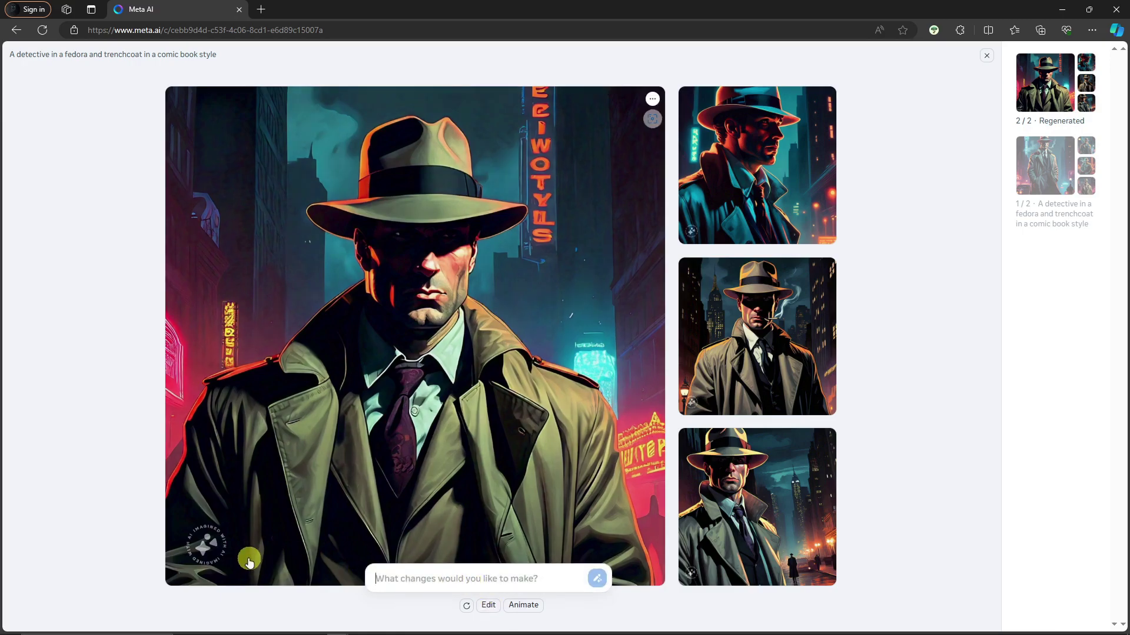
text(Make it in)
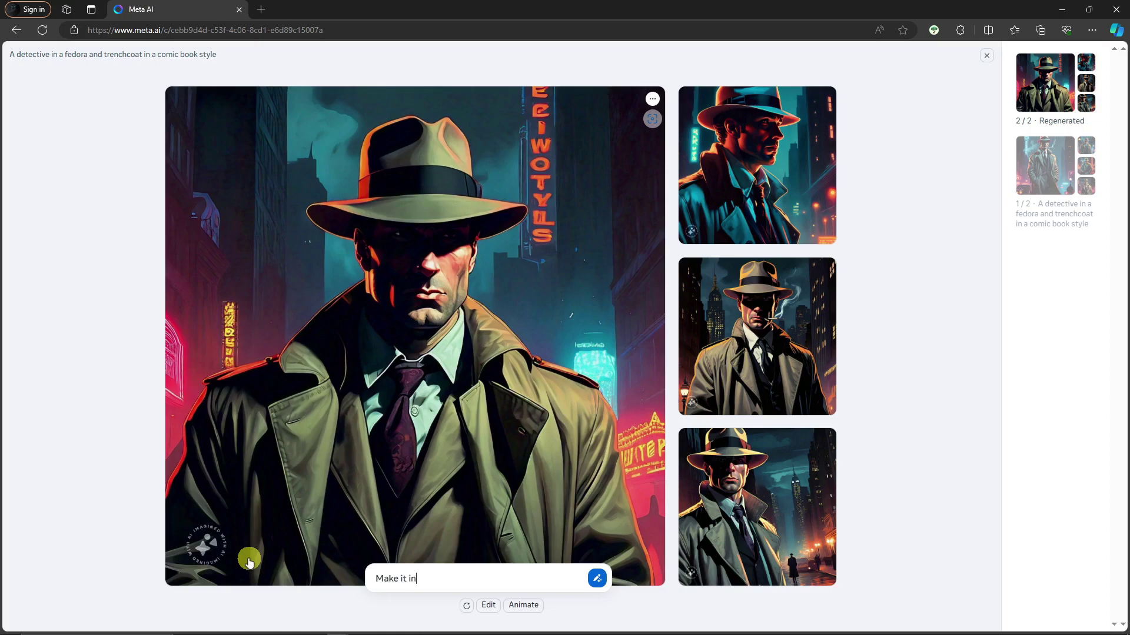
text( a d)
key(ctrl+a)
text(Make)
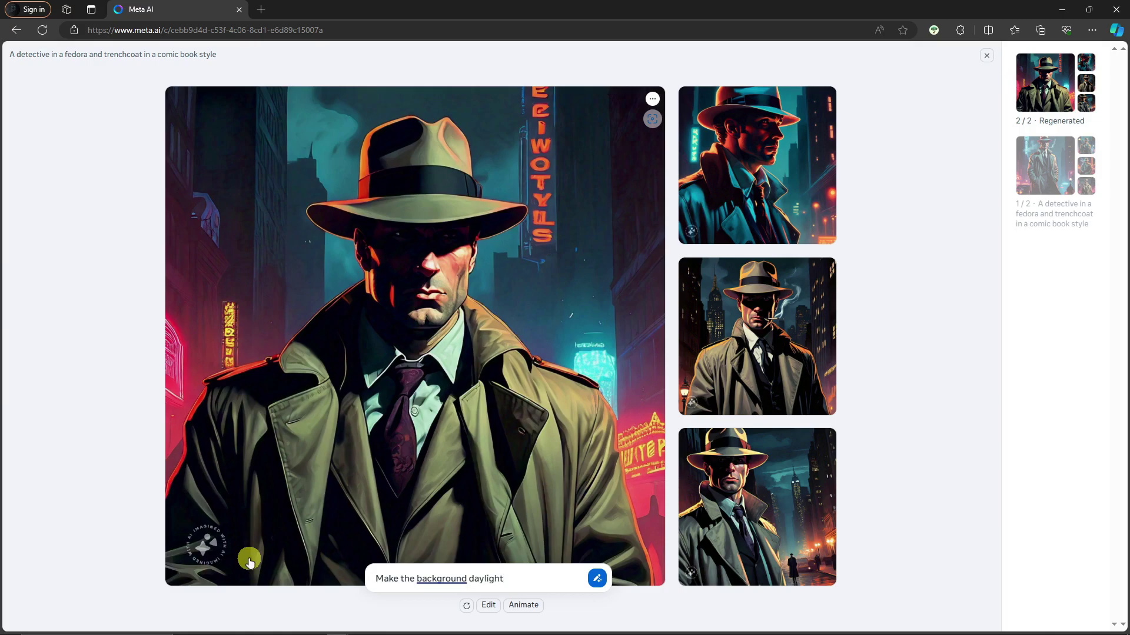
key(Return)
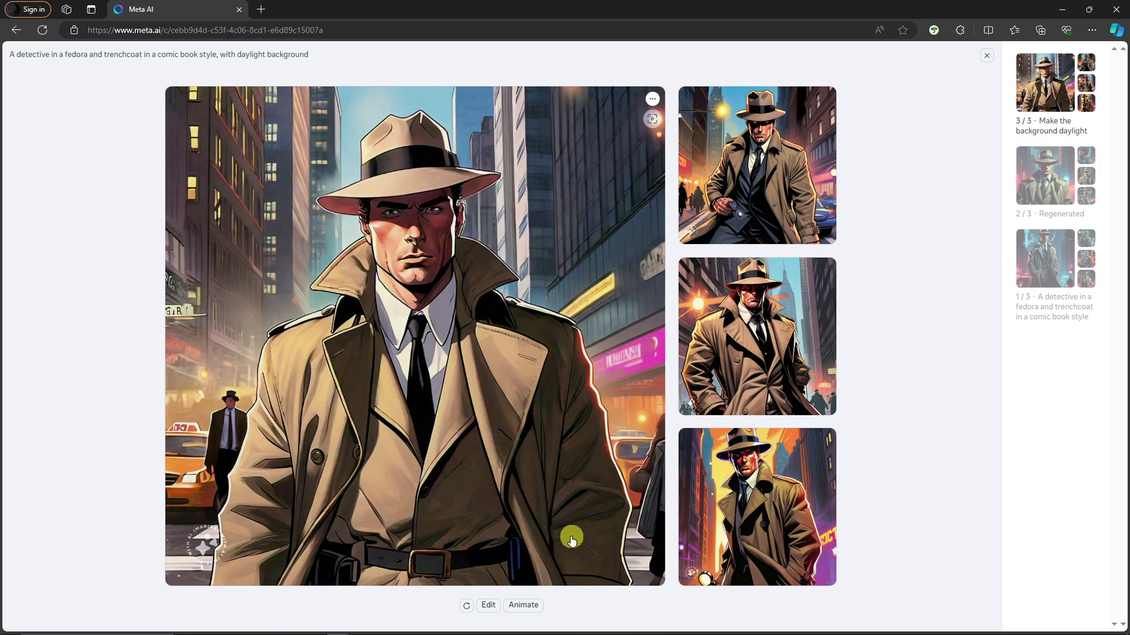
Animate the daylight detective images and download one animated clip as an MP4, blocking extra downloads
click(533, 606)
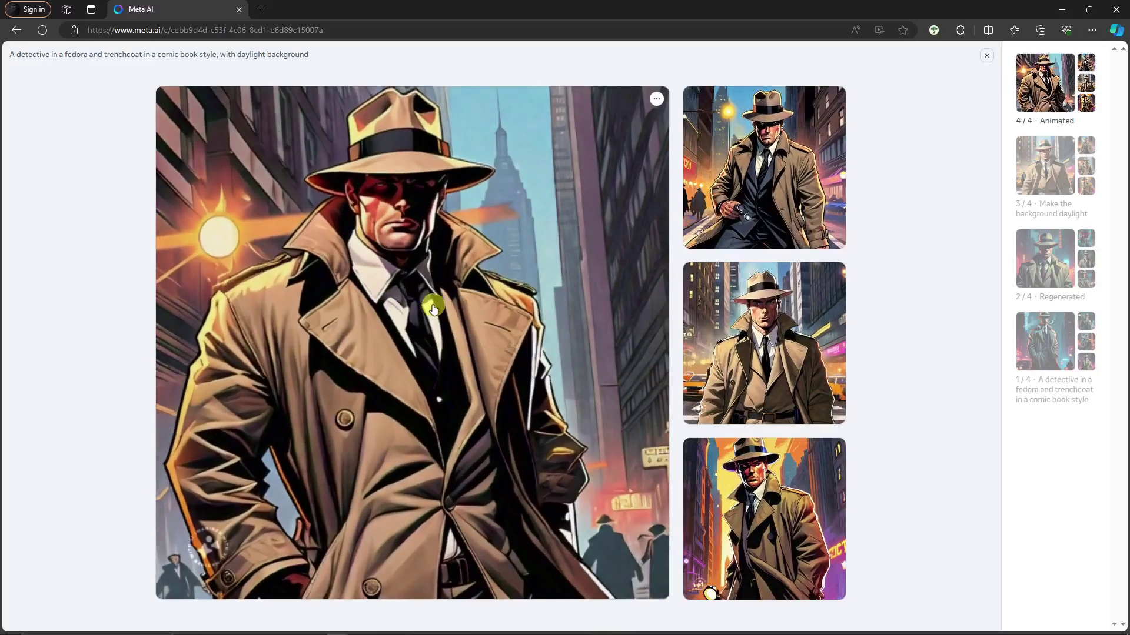
click(789, 188)
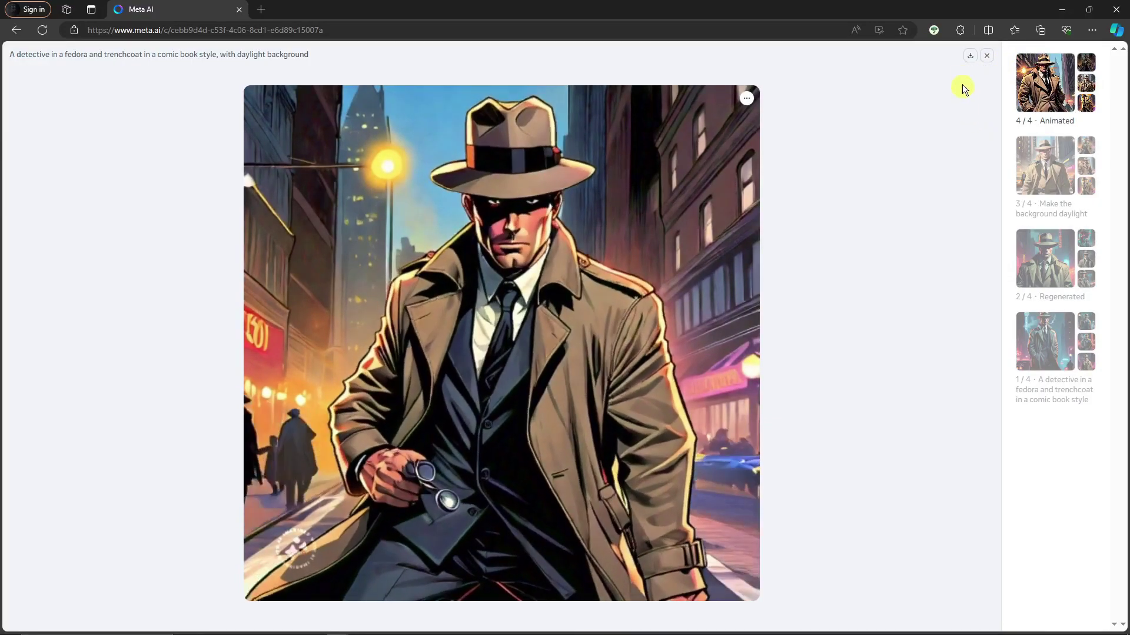
click(970, 57)
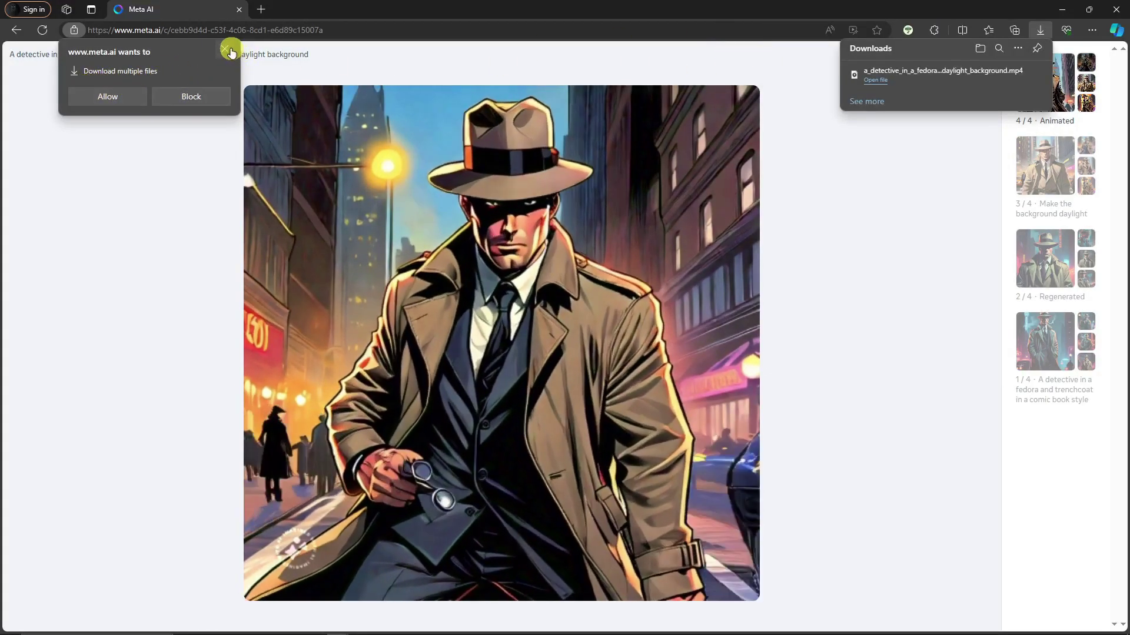
click(225, 49)
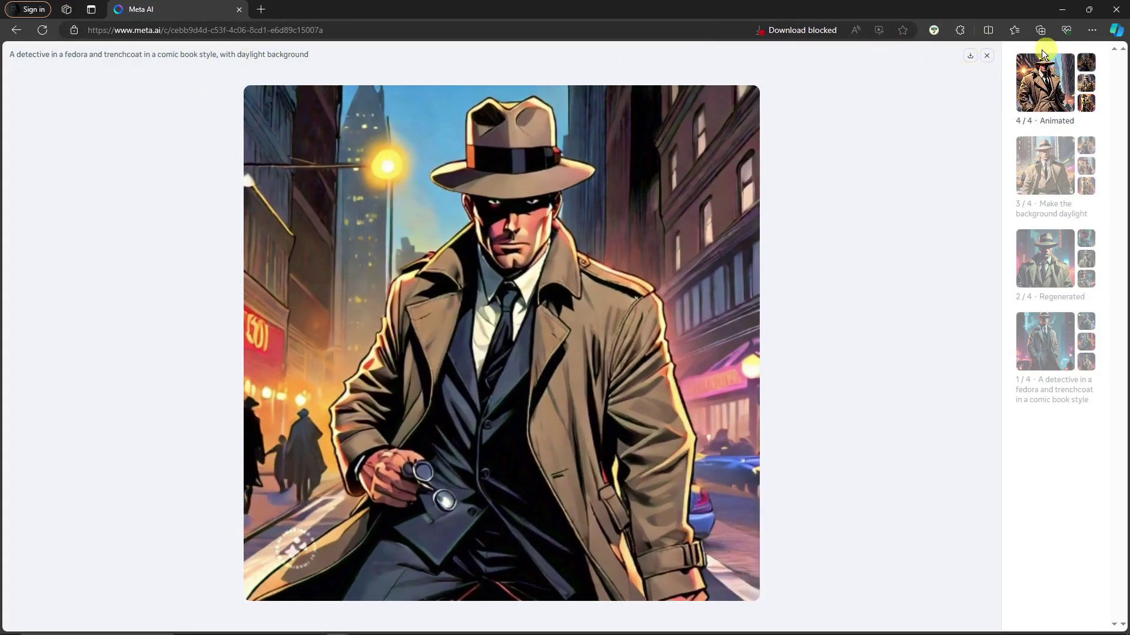
click(986, 56)
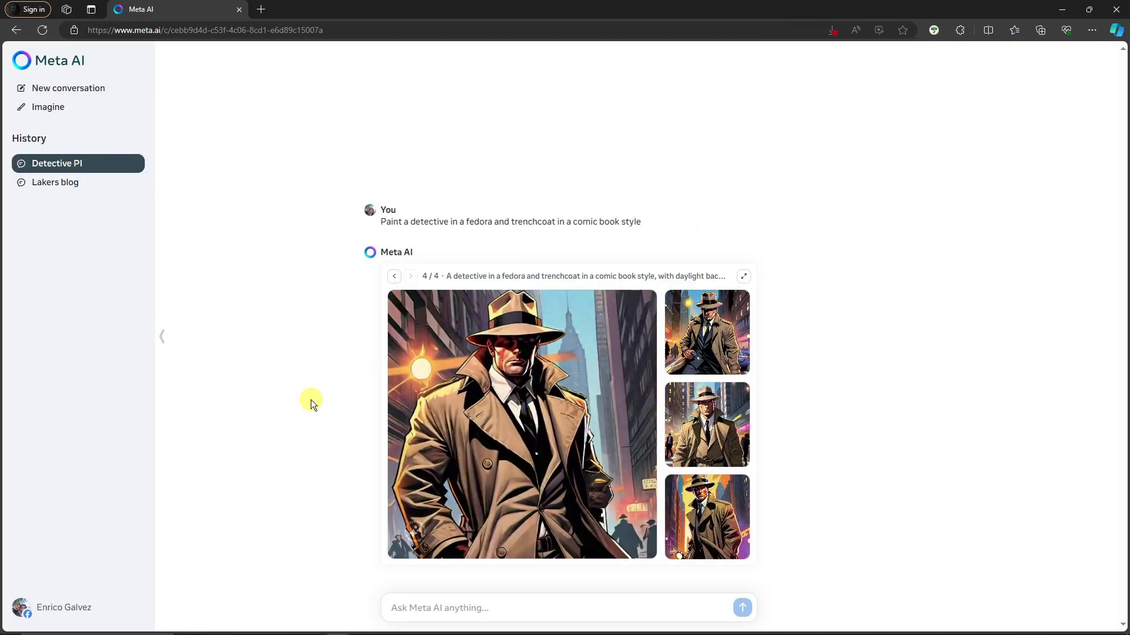
Ask Meta AI for images of a red Dodge Charger with white stripes down the middle
click(523, 605)
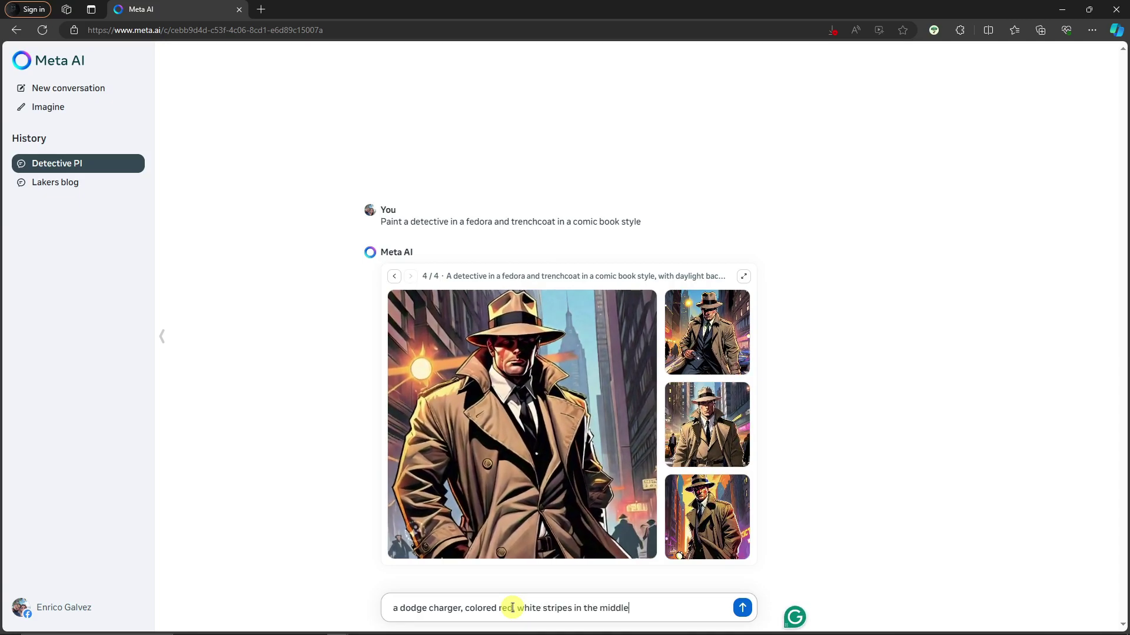
key(Return)
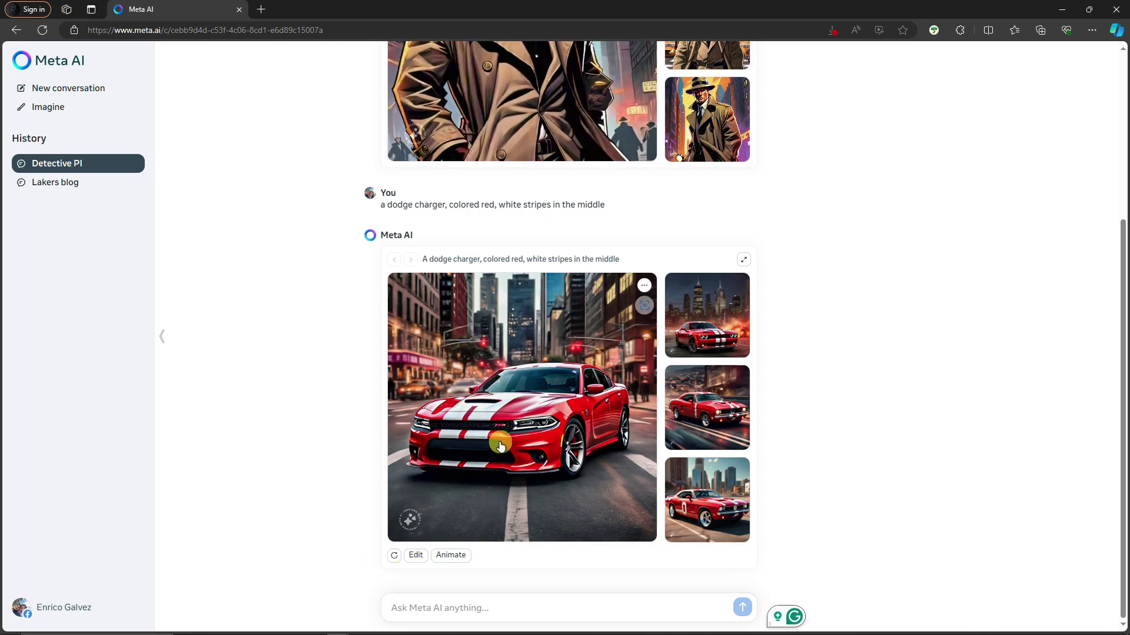
Regenerate the Dodge Charger images and compare the earlier set with the newest one
click(395, 555)
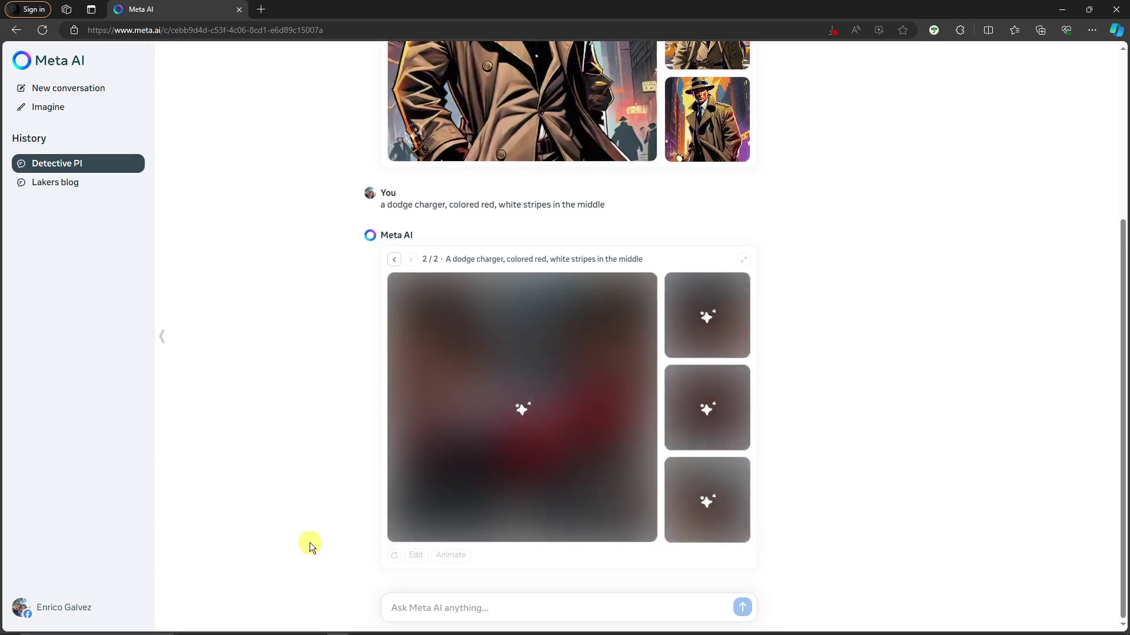
click(395, 260)
click(411, 263)
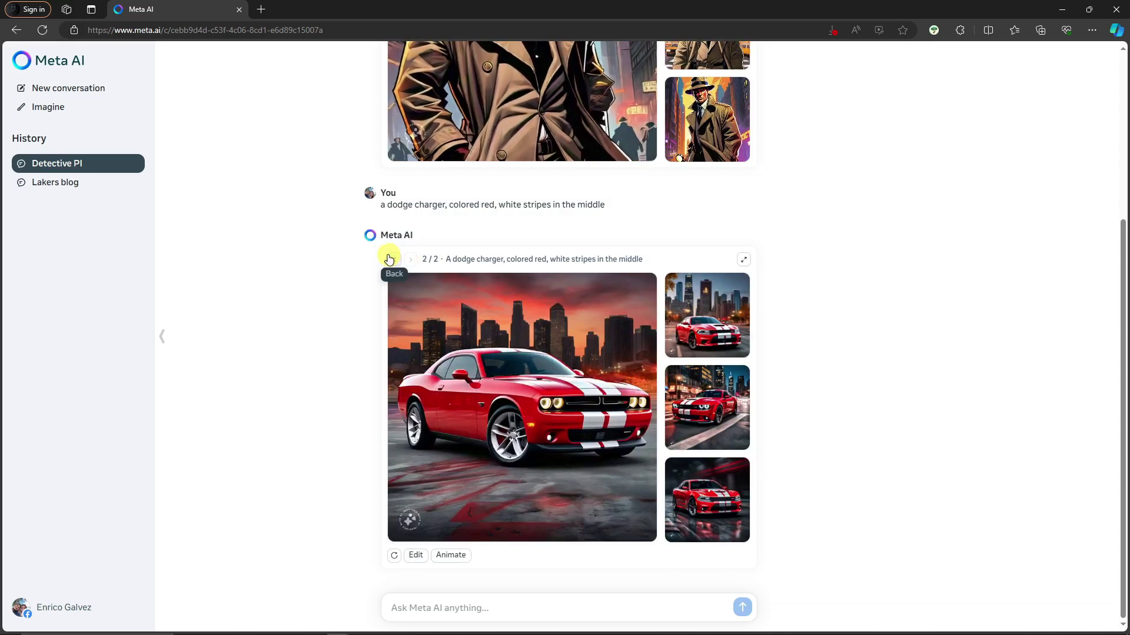
Edit the red Charger images to place the car on a London street
click(416, 557)
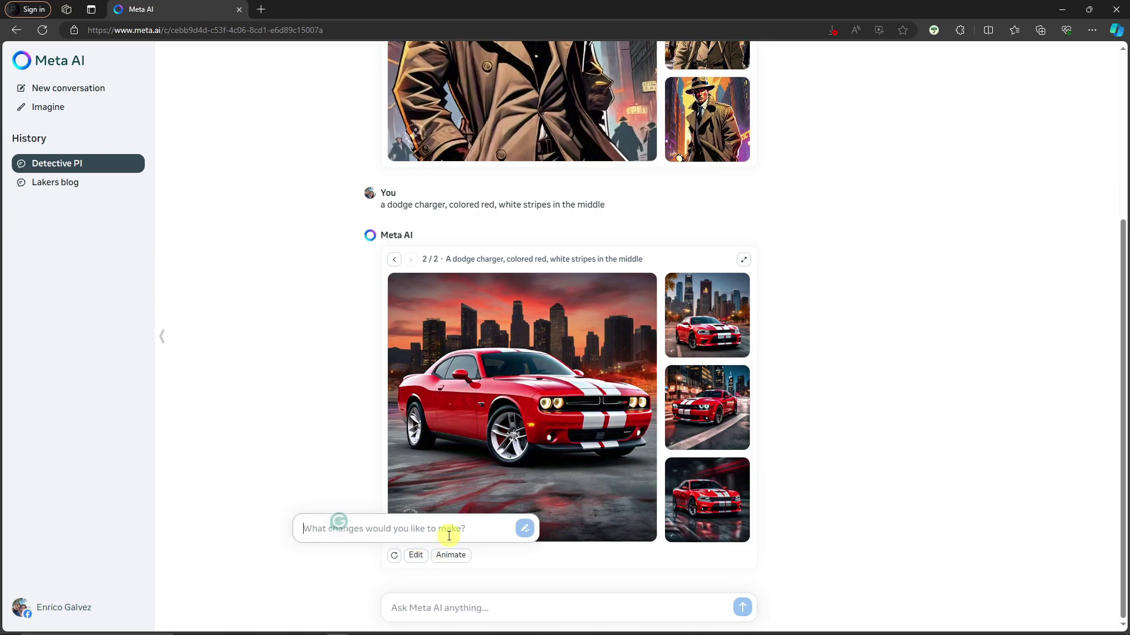
text(make it)
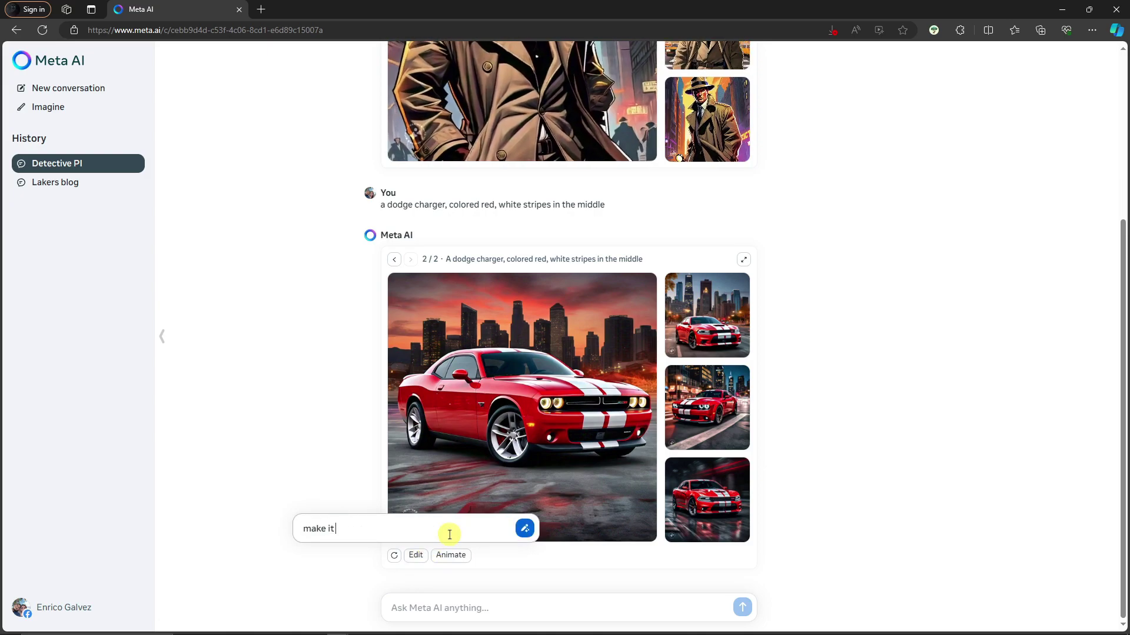
text( in black)
key(Return)
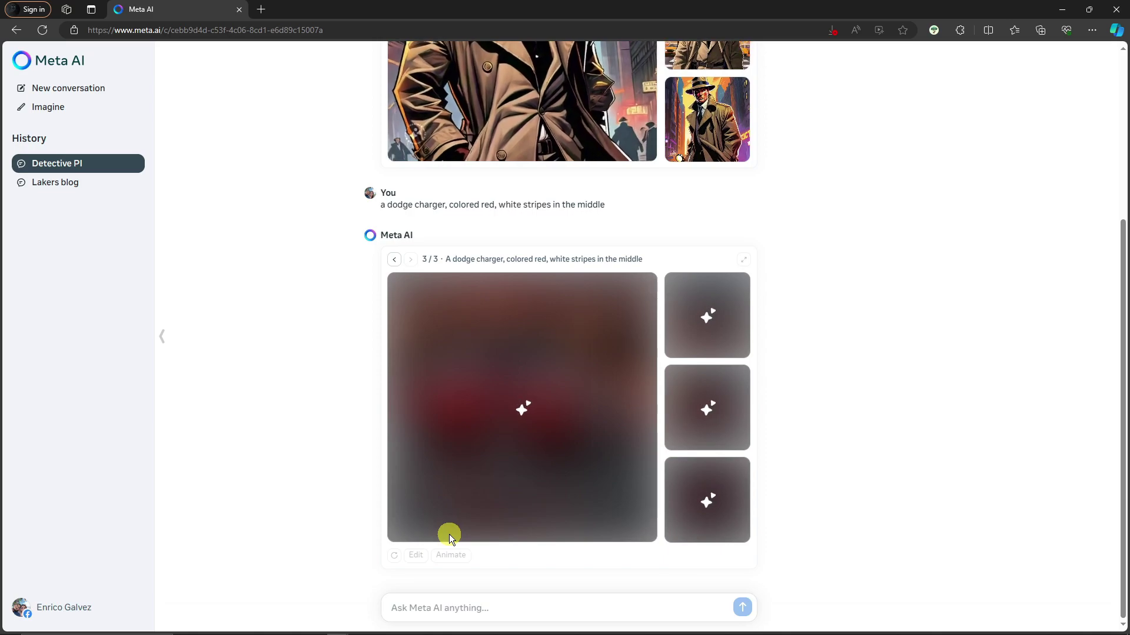
Browse back through earlier detective versions and forward again to the latest one
scroll(465, 518, up, 4)
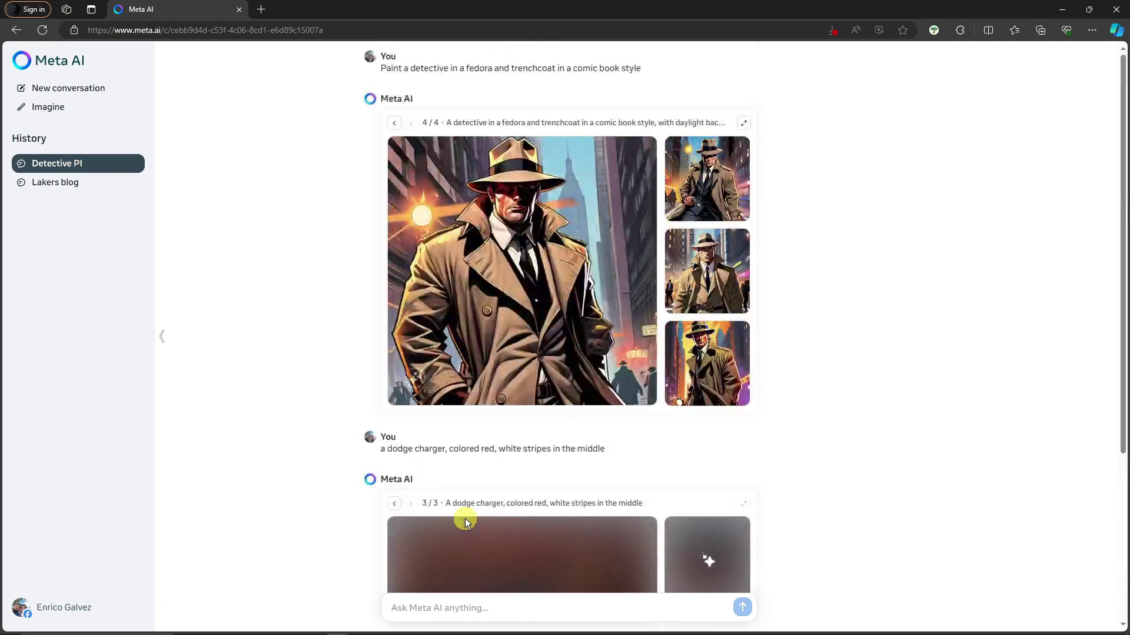
click(395, 124)
click(396, 124)
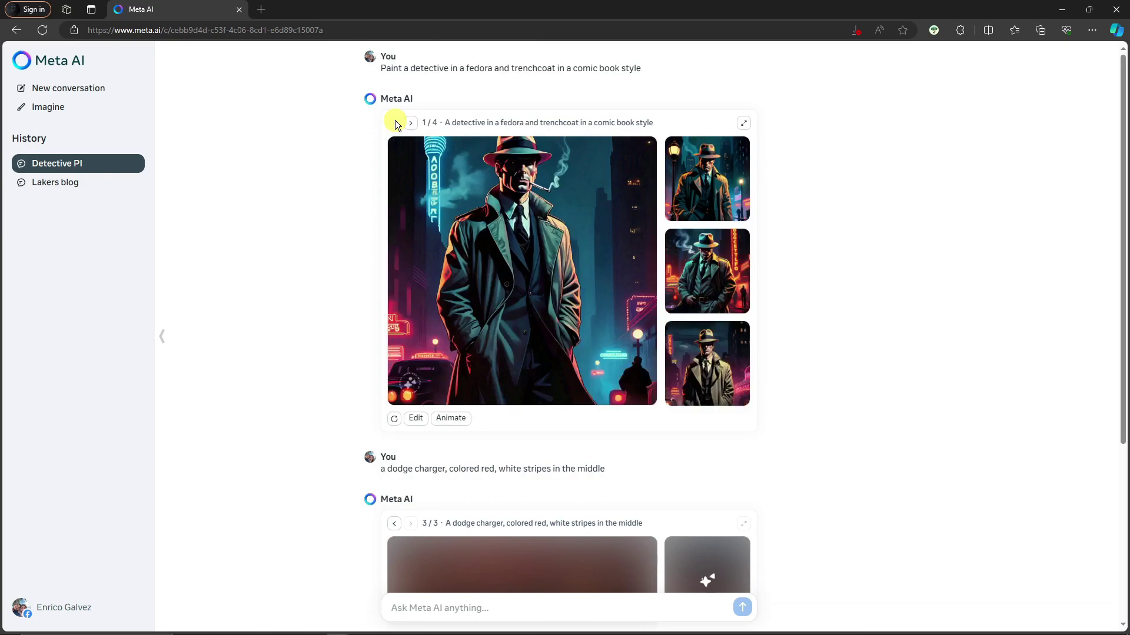
click(410, 124)
click(410, 123)
click(410, 124)
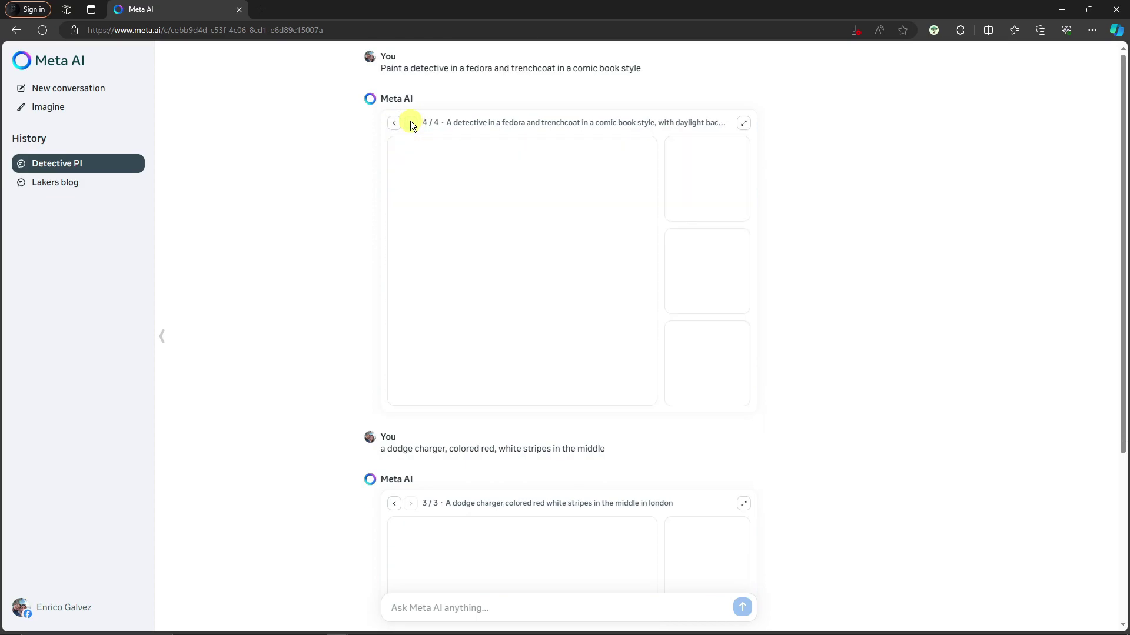
scroll(442, 247, down, 4)
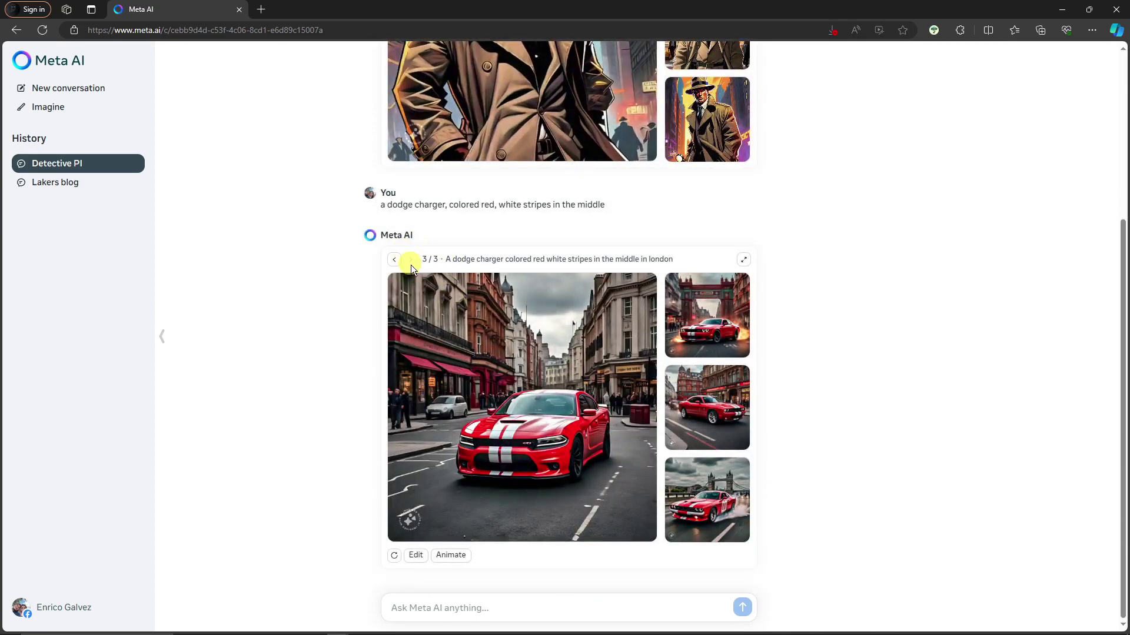
Animate the London Charger images and view the car under the London gate full size
click(451, 556)
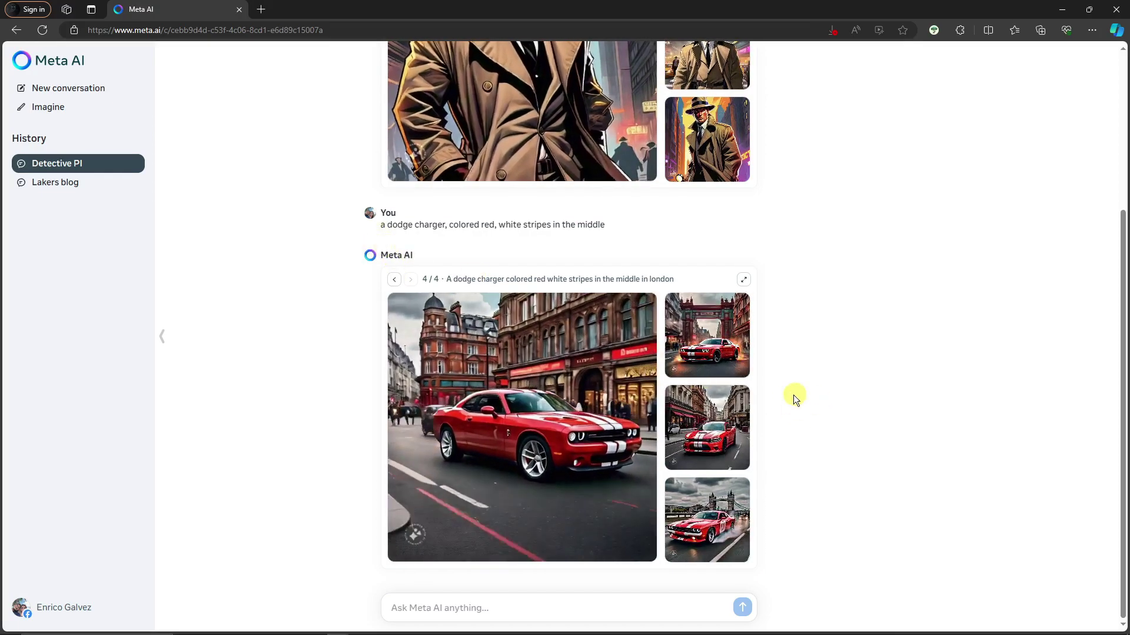
click(717, 334)
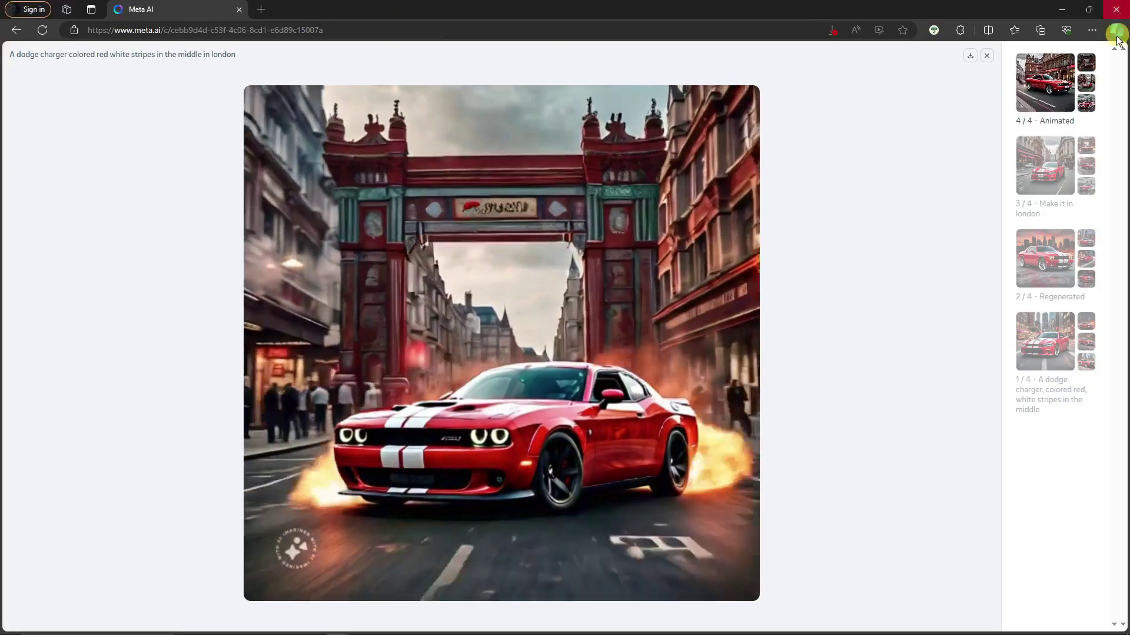
click(986, 55)
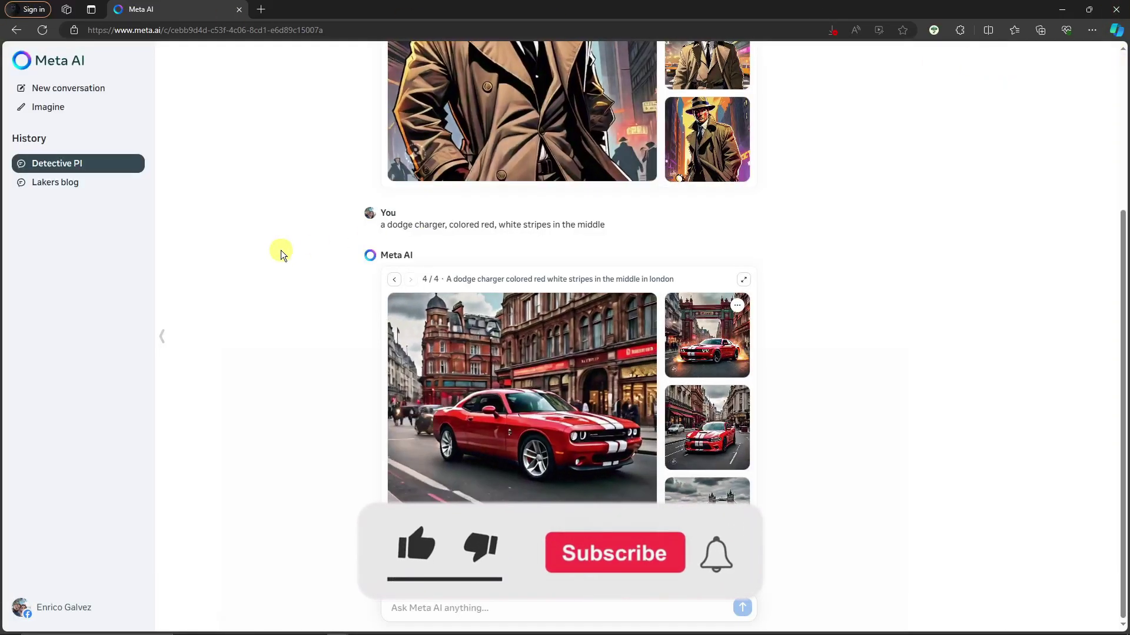
scroll(280, 250, up, 4)
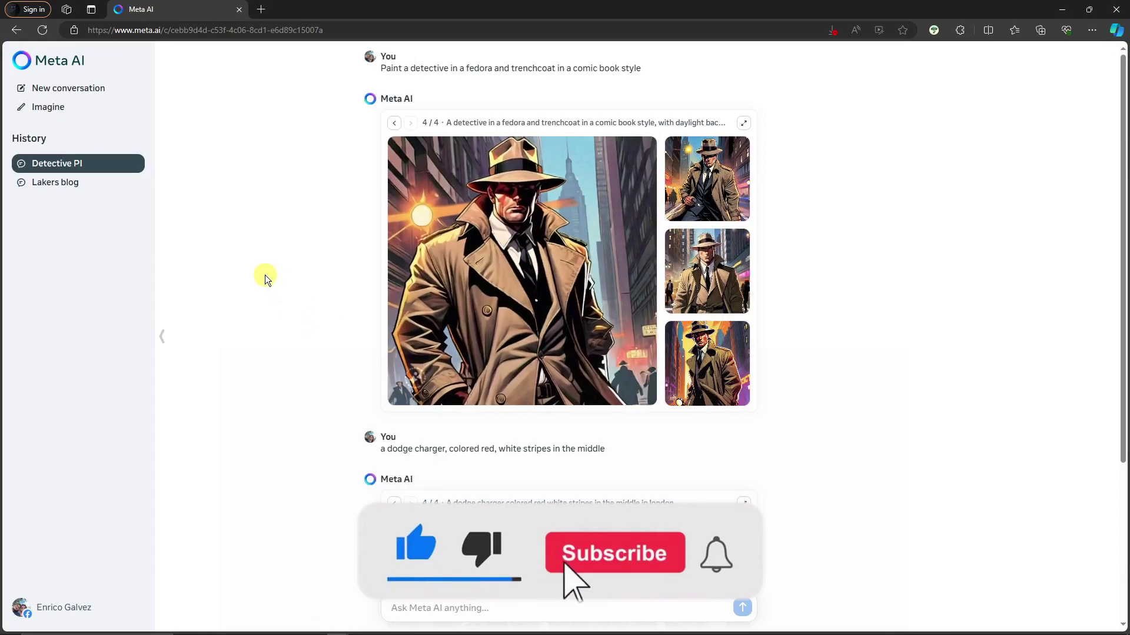